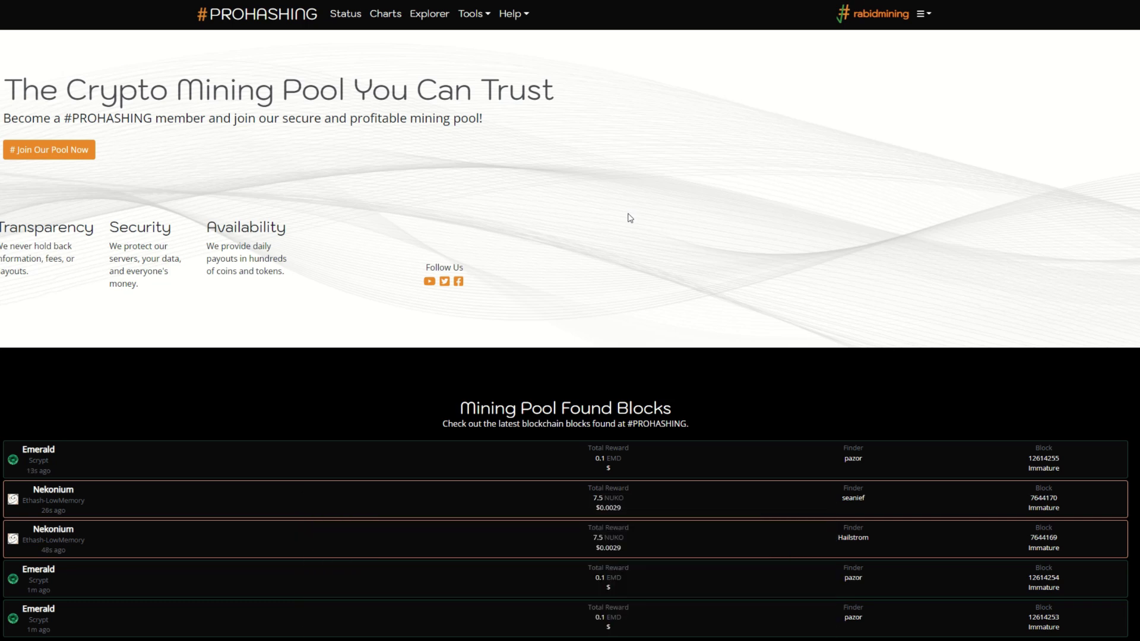
# Step: Open the Help menu in the Prohashing top navigation bar
pyautogui.click(521, 13)
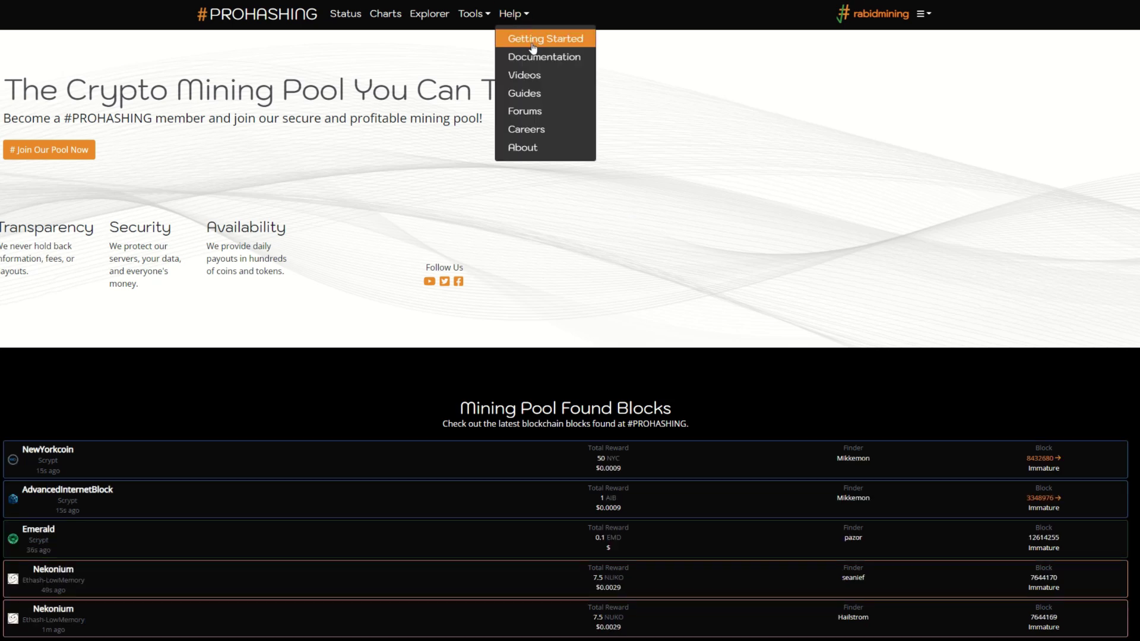
# Step: Go to Help > Getting Started and scroll to the Miner Quickstart connection settings and ports
pyautogui.click(530, 39)
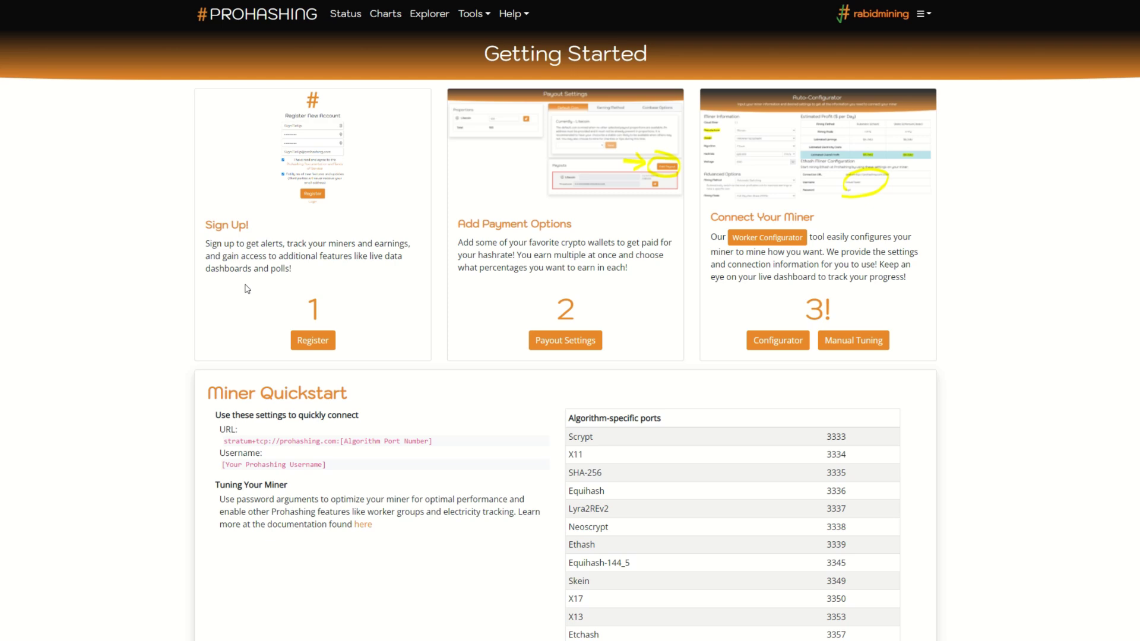
pyautogui.scroll(-1, 492, 260)
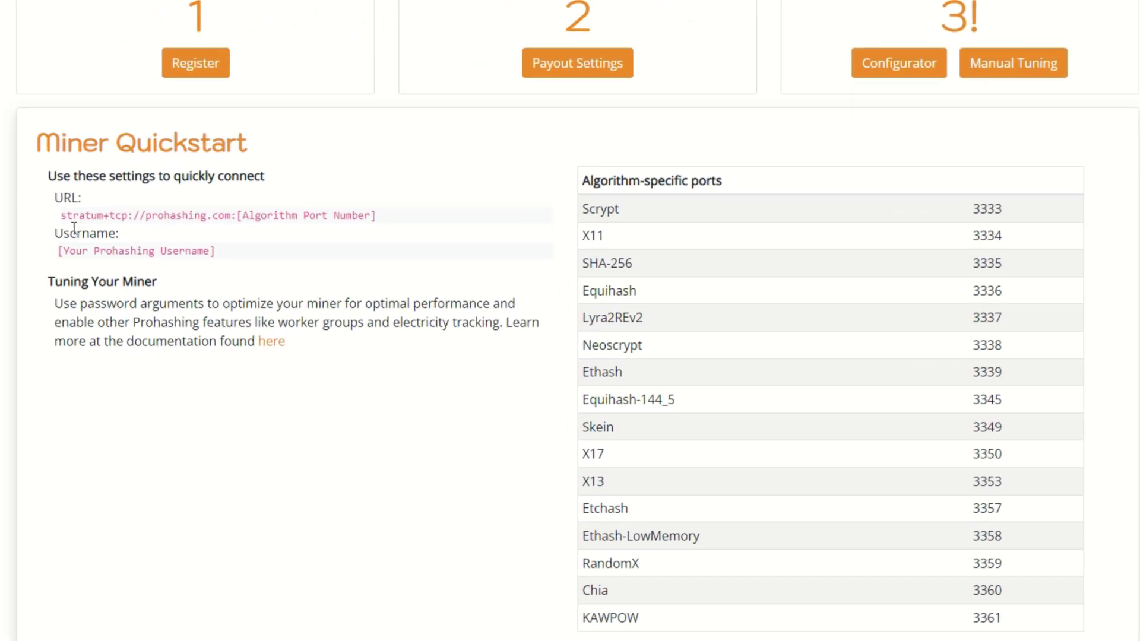
# Step: Select the pool address stratum+tcp://prohashing.com in the Miner Quickstart URL
pyautogui.moveTo(62, 226); pyautogui.dragTo(239, 229)
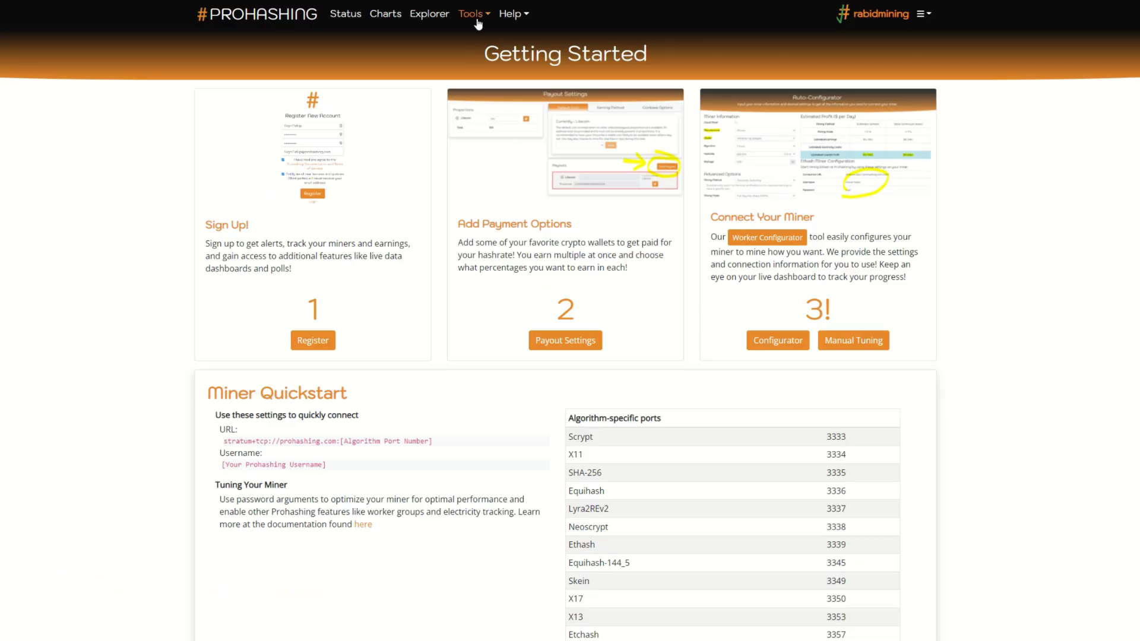
# Step: Open Tools > Worker Configurator and set the manufacturer to Bitmain
pyautogui.click(475, 15)
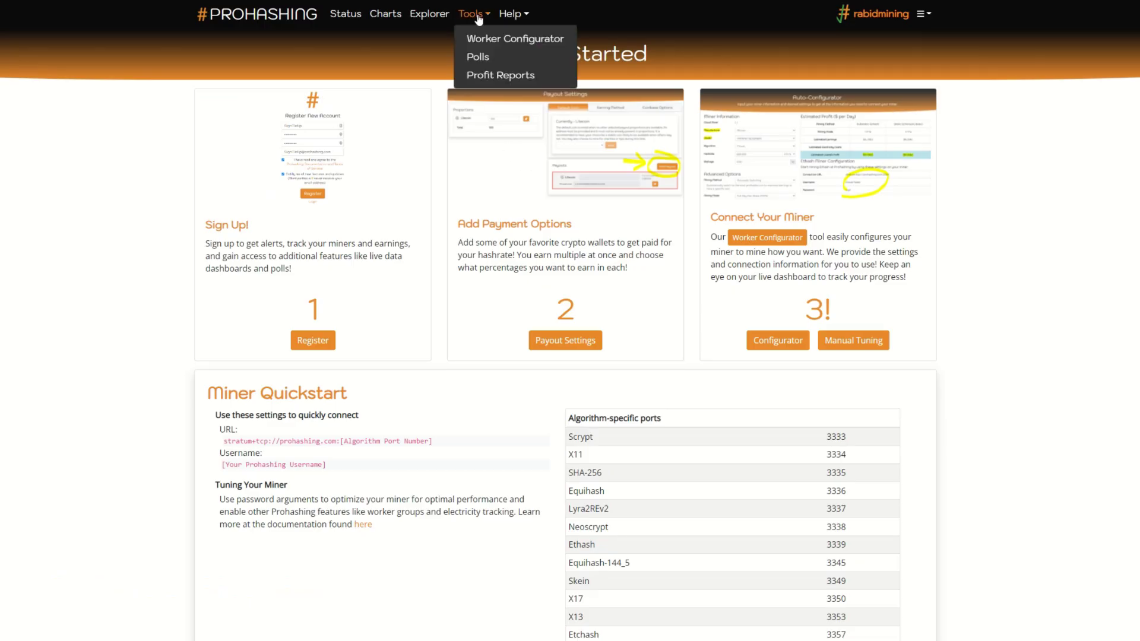
pyautogui.click(507, 39)
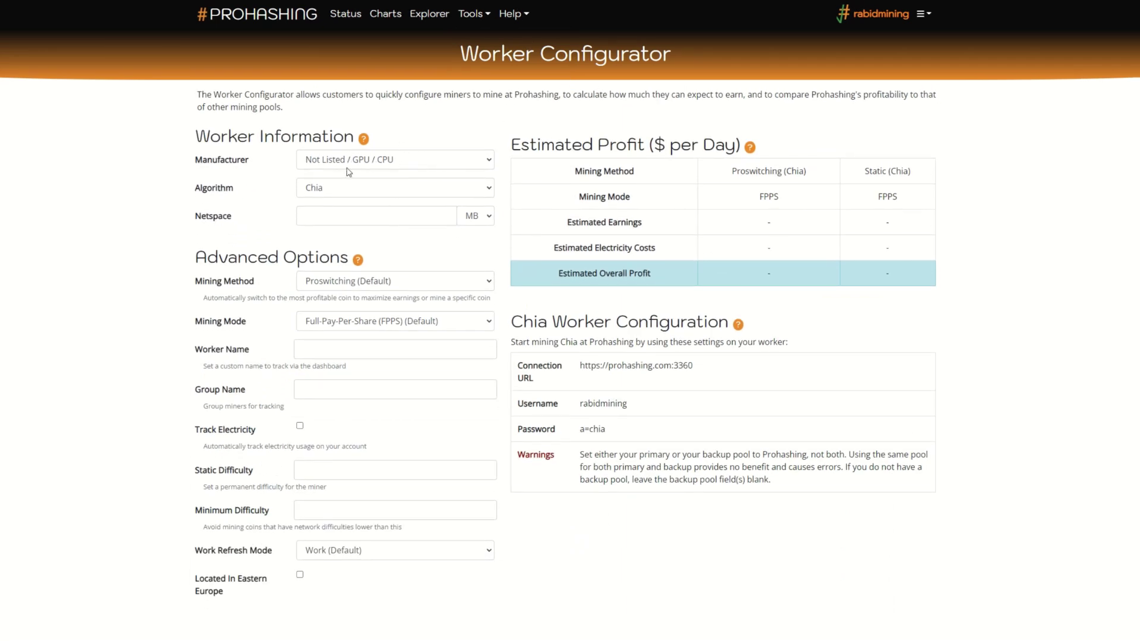
pyautogui.click(478, 163)
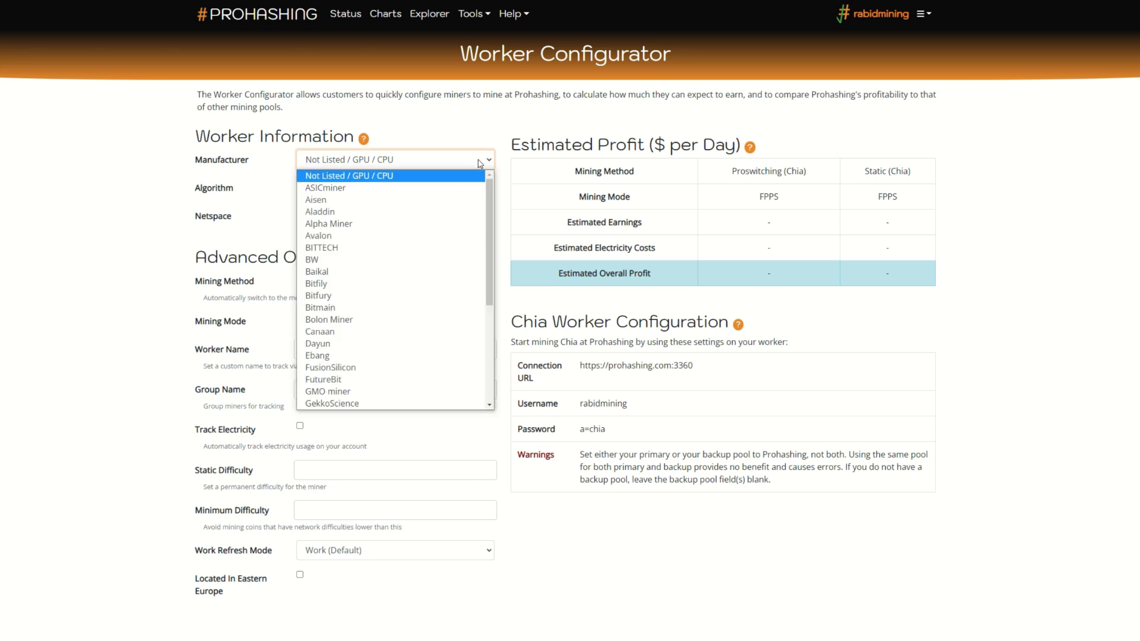
pyautogui.click(330, 308)
# Step: Choose the Antminer L3+ (504 MH/s) (Scrypt) model
pyautogui.click(399, 248)
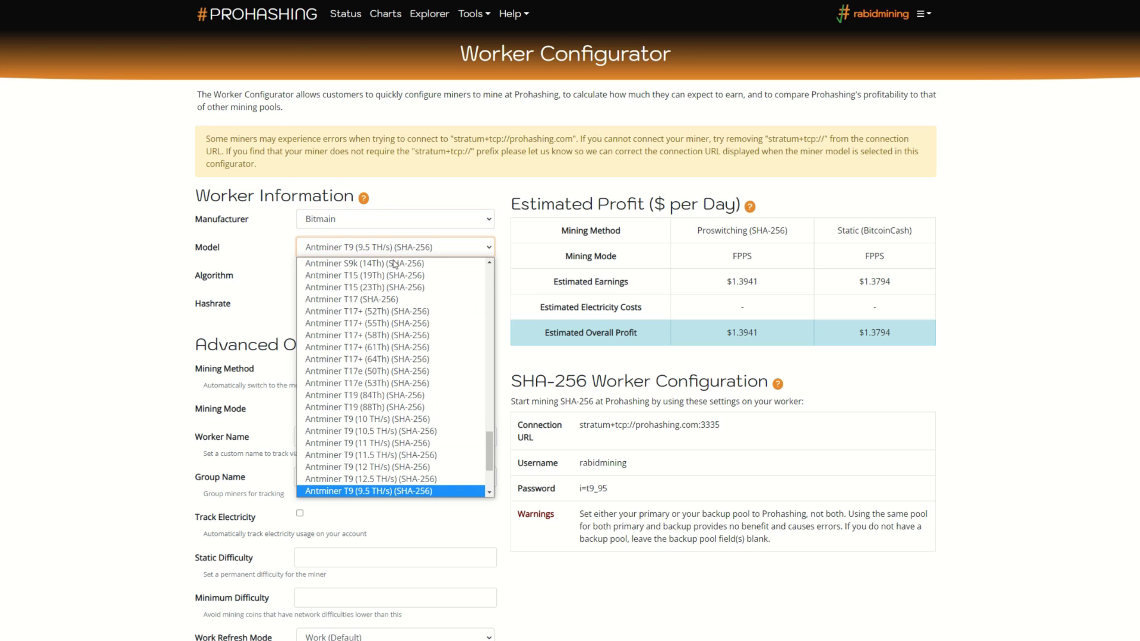
pyautogui.scroll(6, 383, 352)
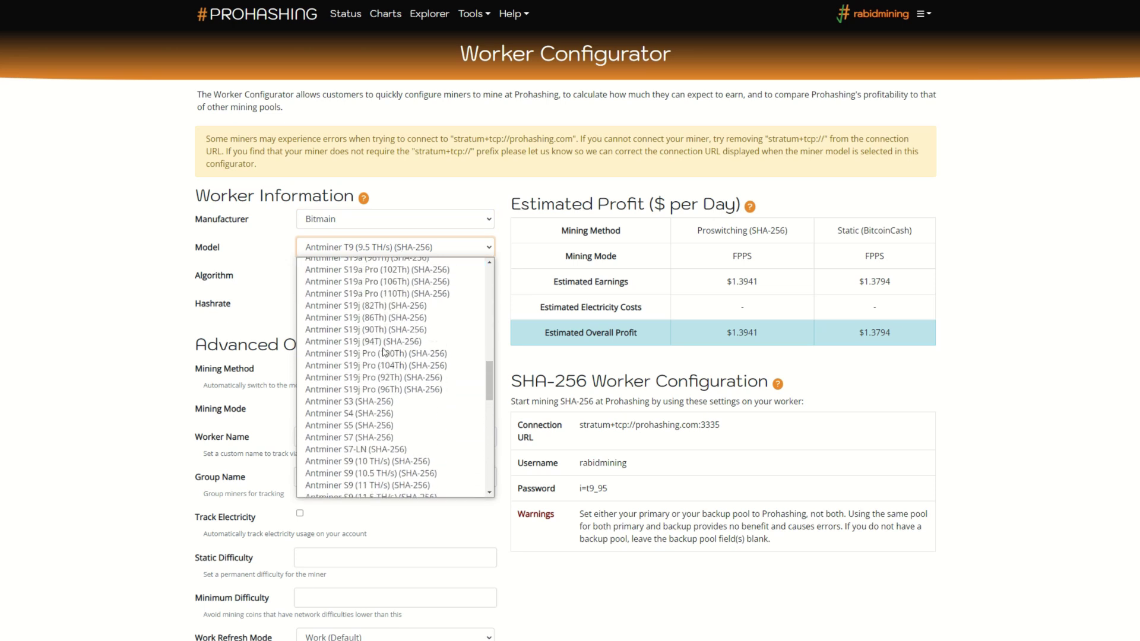
pyautogui.scroll(8, 383, 352)
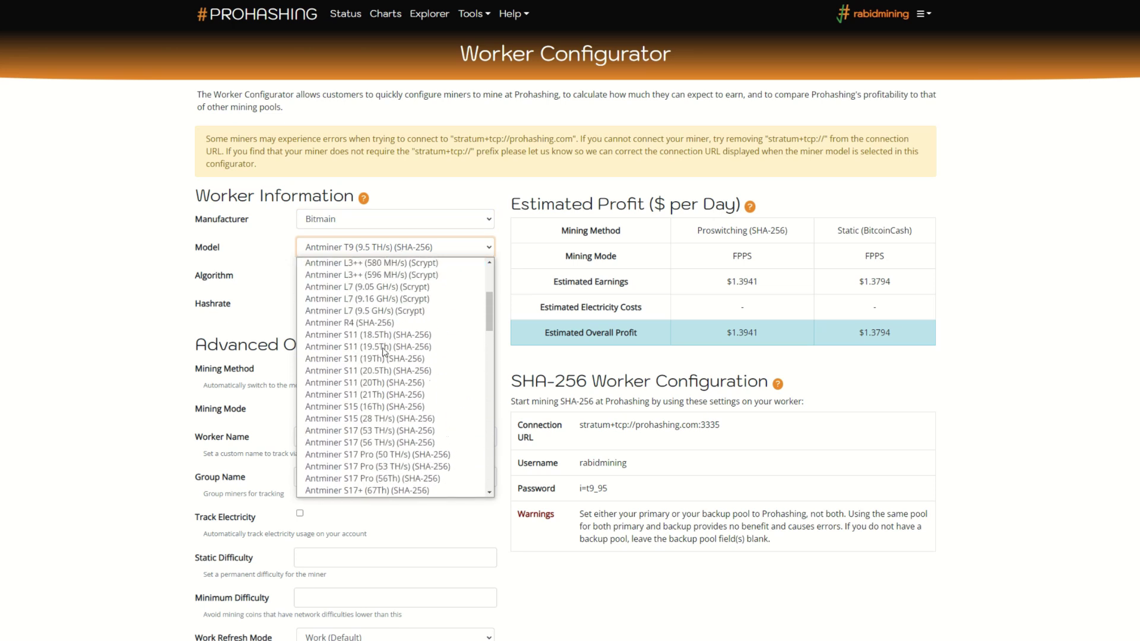
pyautogui.scroll(2, 384, 351)
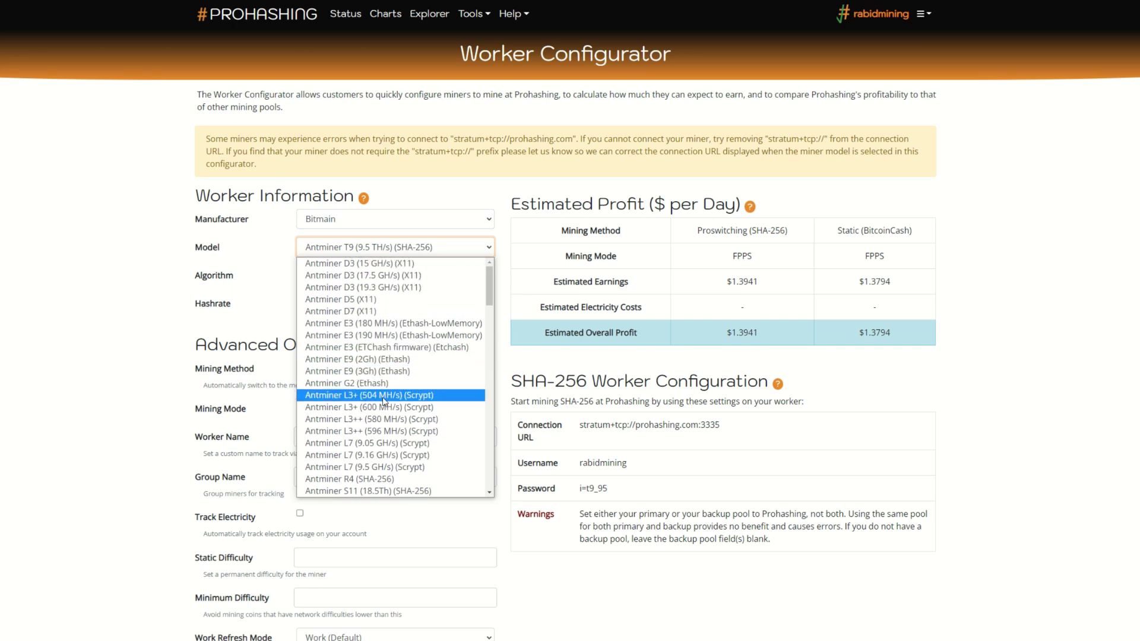
pyautogui.click(348, 396)
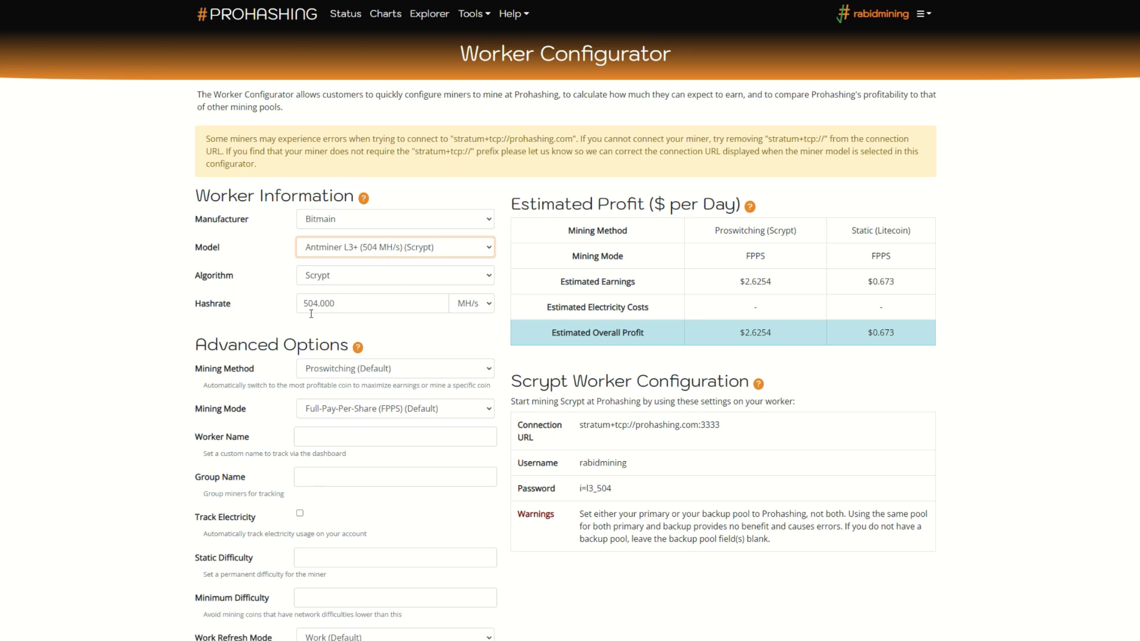
# Step: Change the hashrate value from 504.000 to 504 MH/s and apply it
pyautogui.click(355, 309)
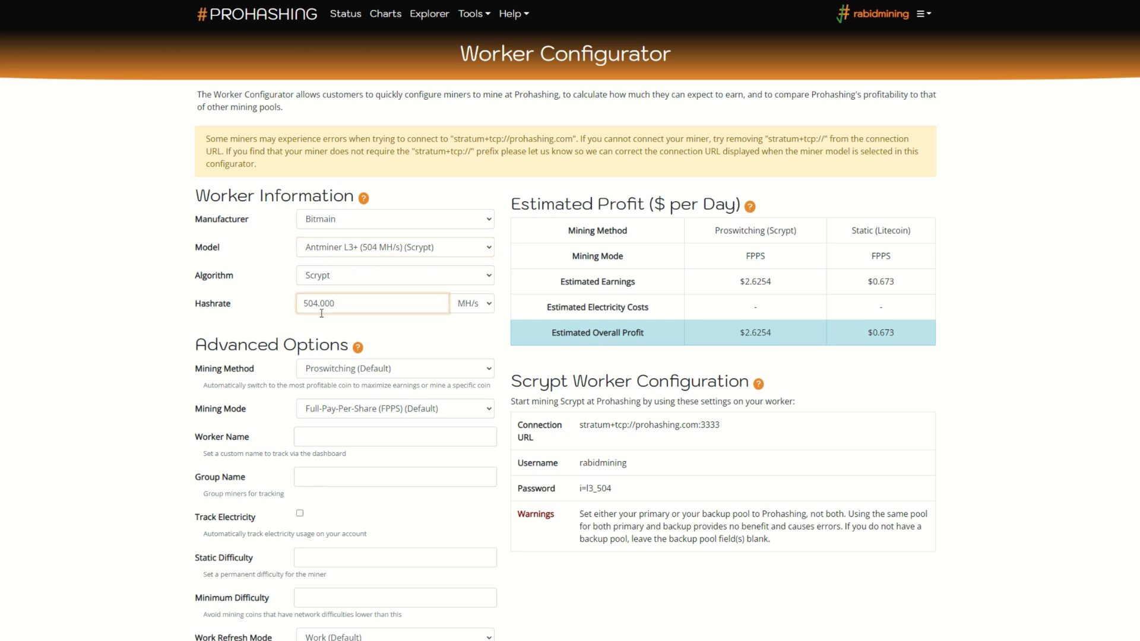
pyautogui.press('BackSpace')
pyautogui.press('BackSpace')
pyautogui.press('BackSpace')
pyautogui.press('BackSpace')
pyautogui.press('BackSpace')
pyautogui.write('3')
pyautogui.press('BackSpace')
pyautogui.write('4')
pyautogui.click(383, 333)
pyautogui.scroll(-1, 264, 368)
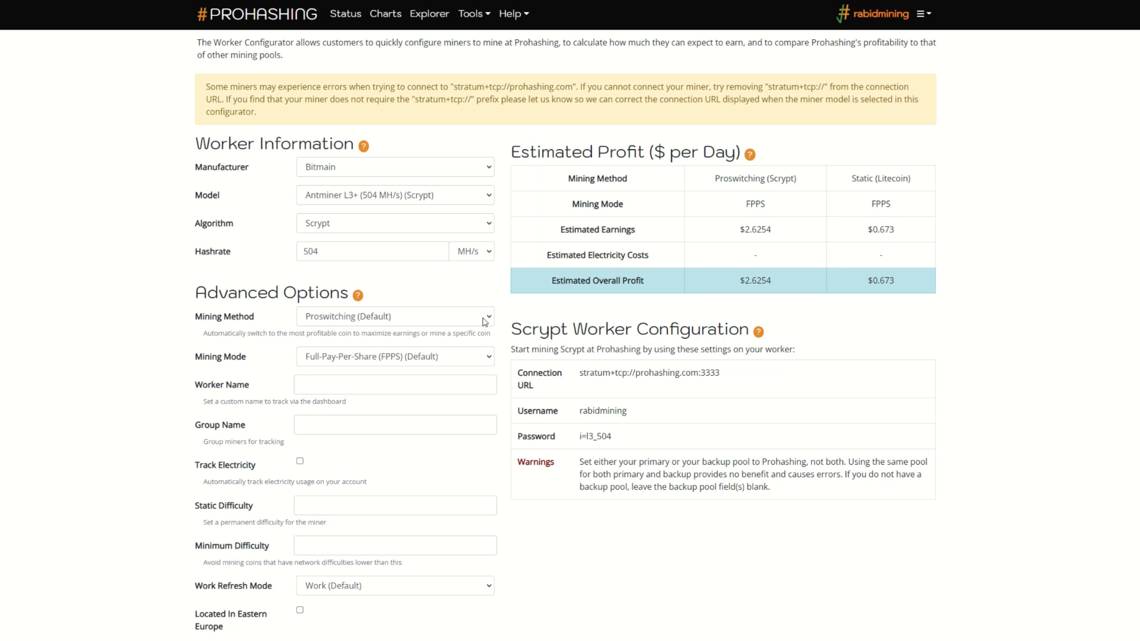
pyautogui.click(485, 321)
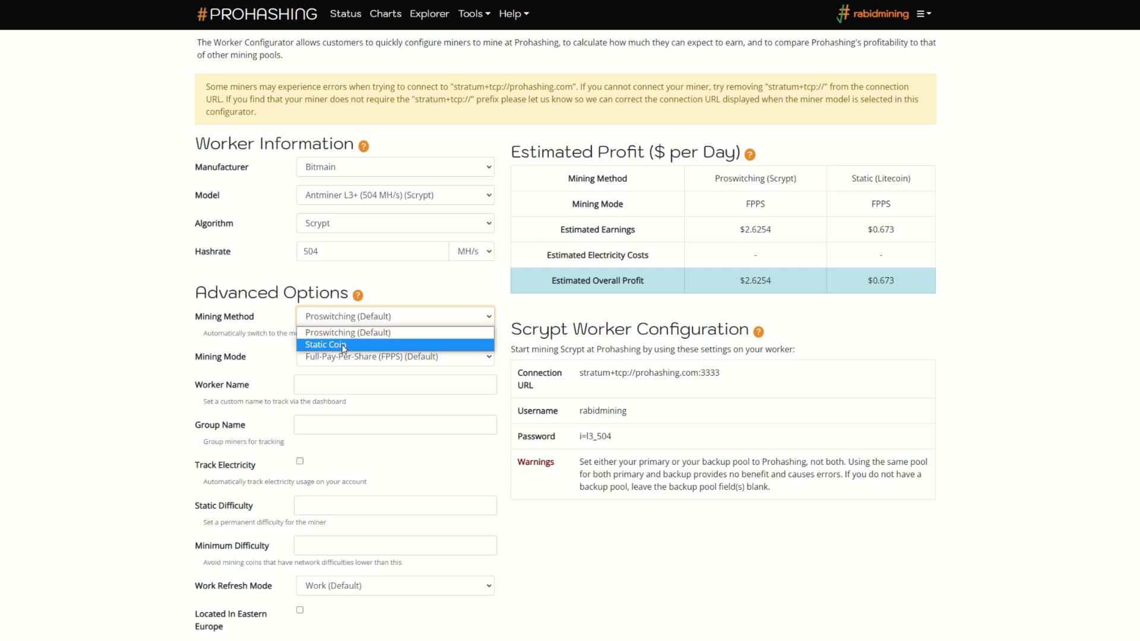
pyautogui.click(409, 296)
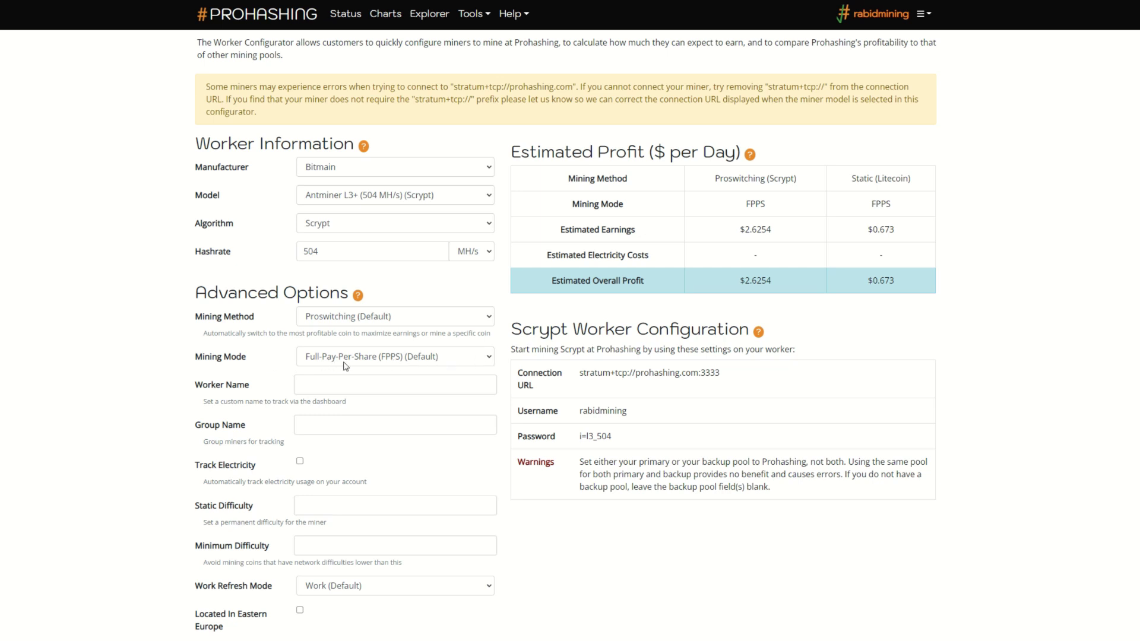
pyautogui.click(440, 359)
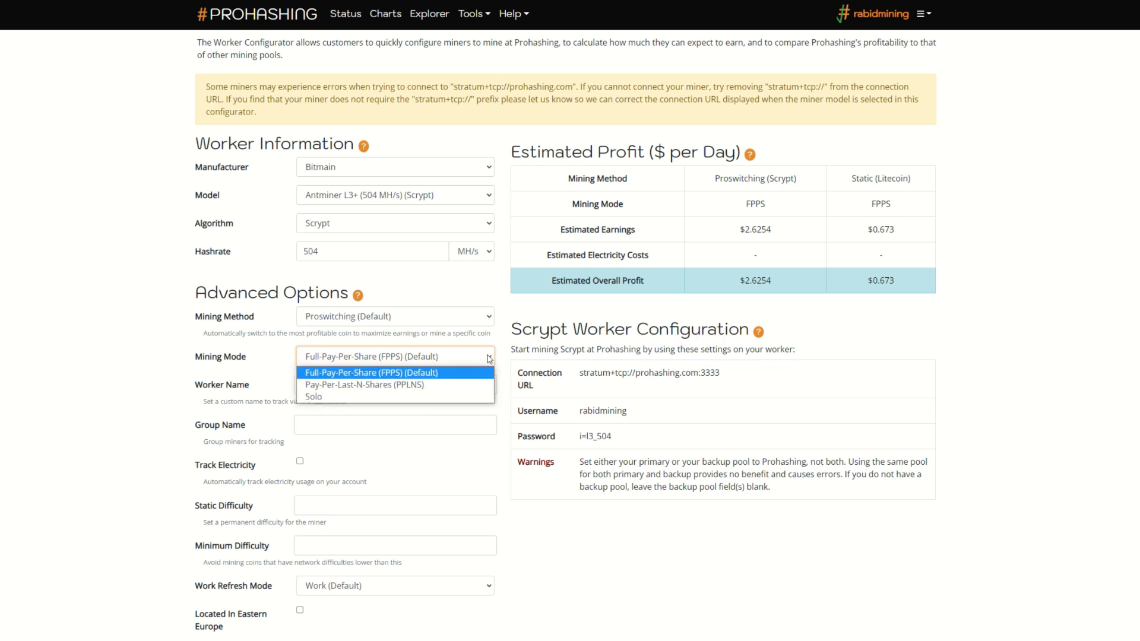
pyautogui.click(490, 358)
pyautogui.click(340, 389)
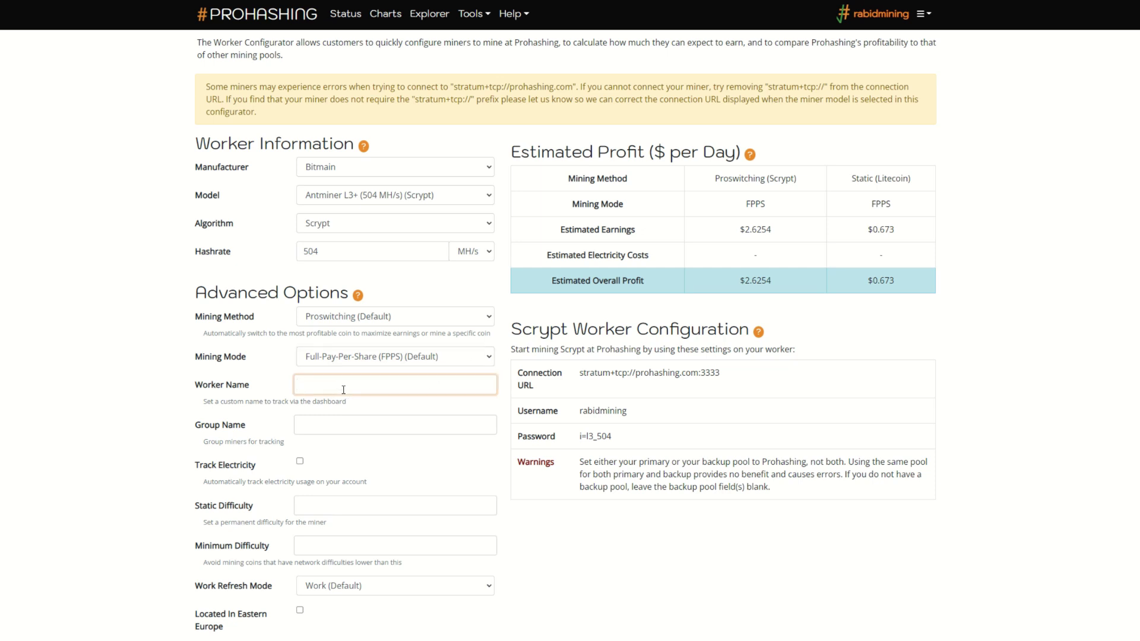
pyautogui.write('antminerl3')
pyautogui.click(327, 429)
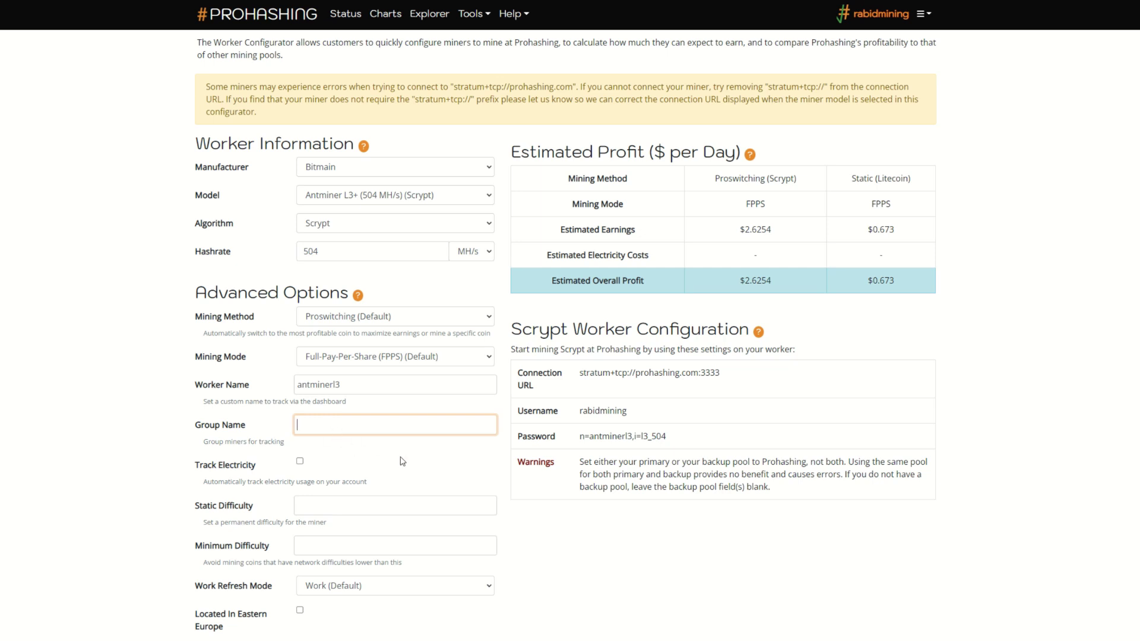
pyautogui.scroll(-1, 392, 451)
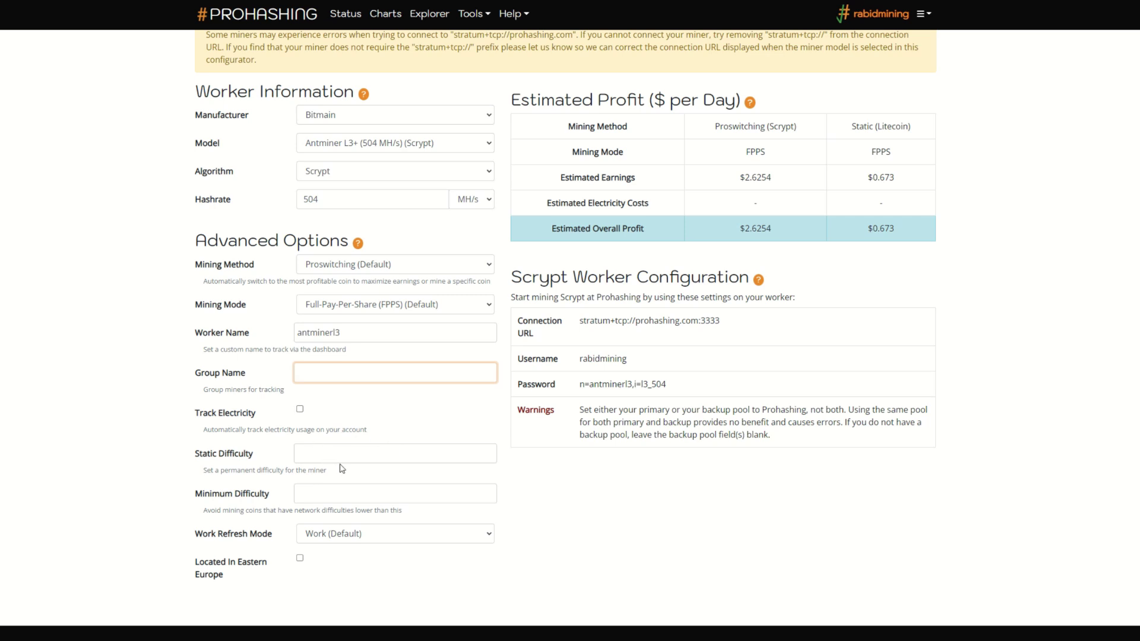
pyautogui.scroll(-1, 340, 464)
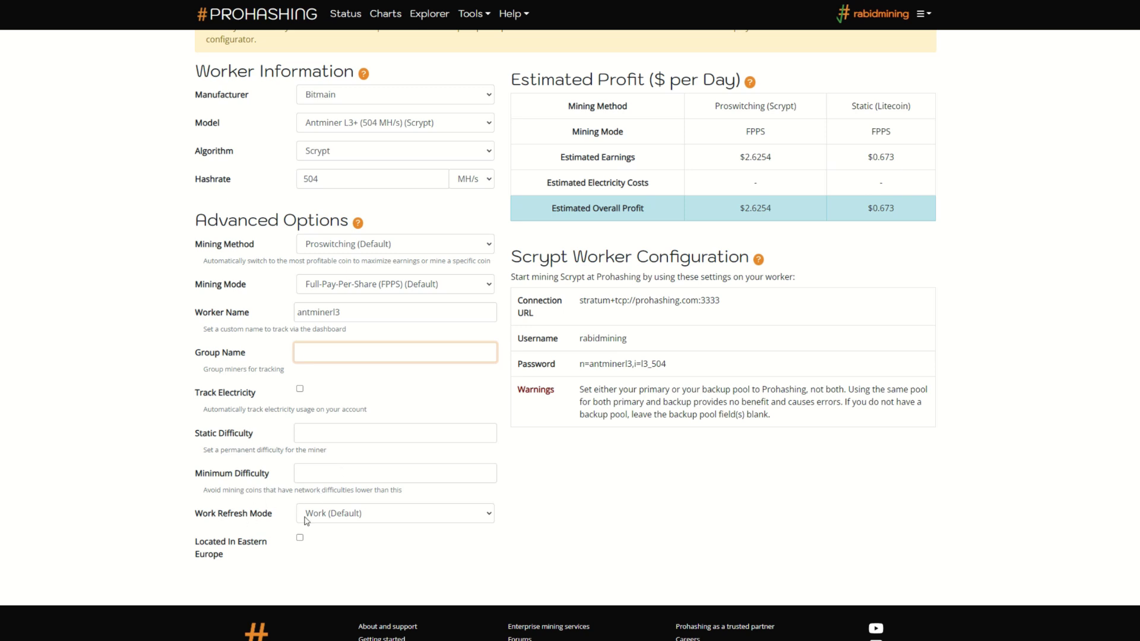
pyautogui.click(408, 518)
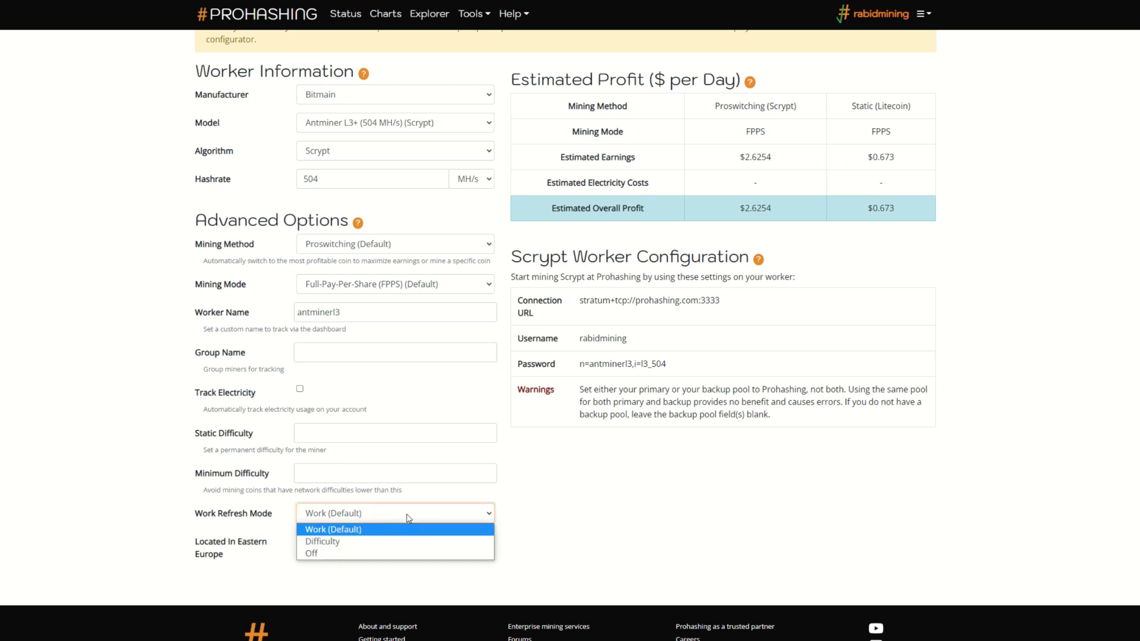
pyautogui.click(408, 517)
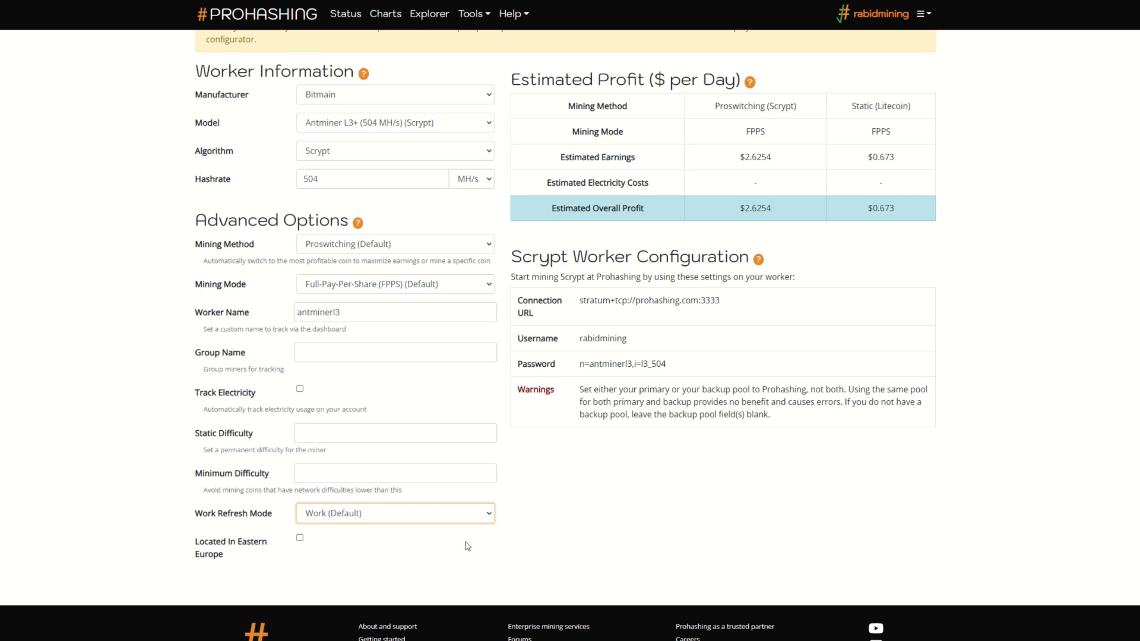
pyautogui.scroll(2, 466, 545)
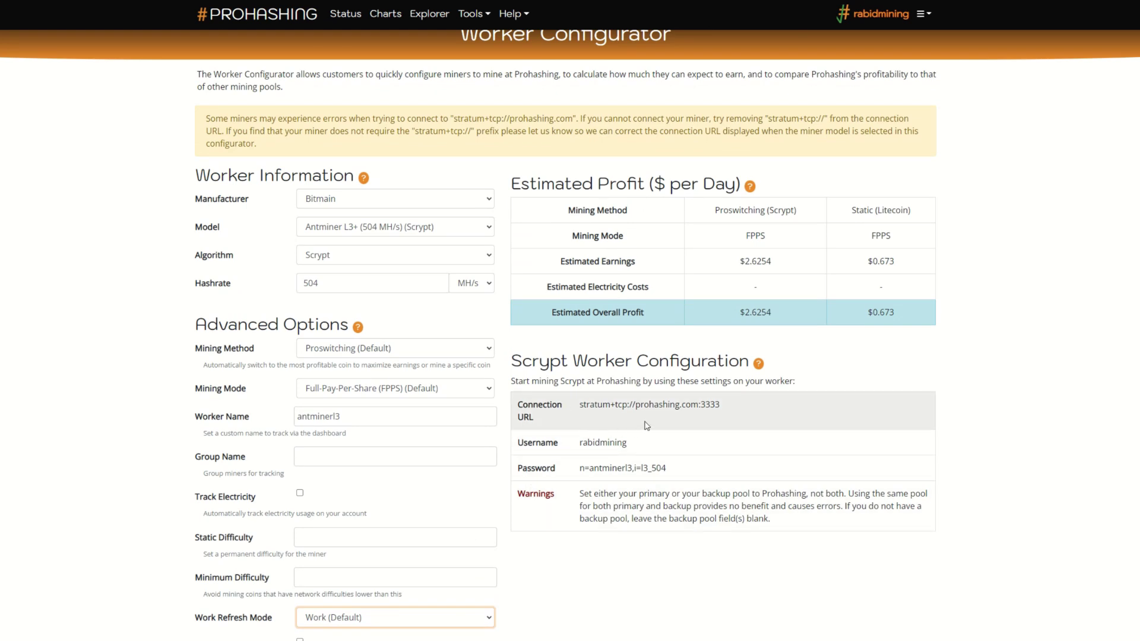
# Step: Select port 3333 in the connection URL stratum+tcp://prohashing.com:3333
pyautogui.scroll(-1, 647, 425)
pyautogui.scroll(1, 605, 419)
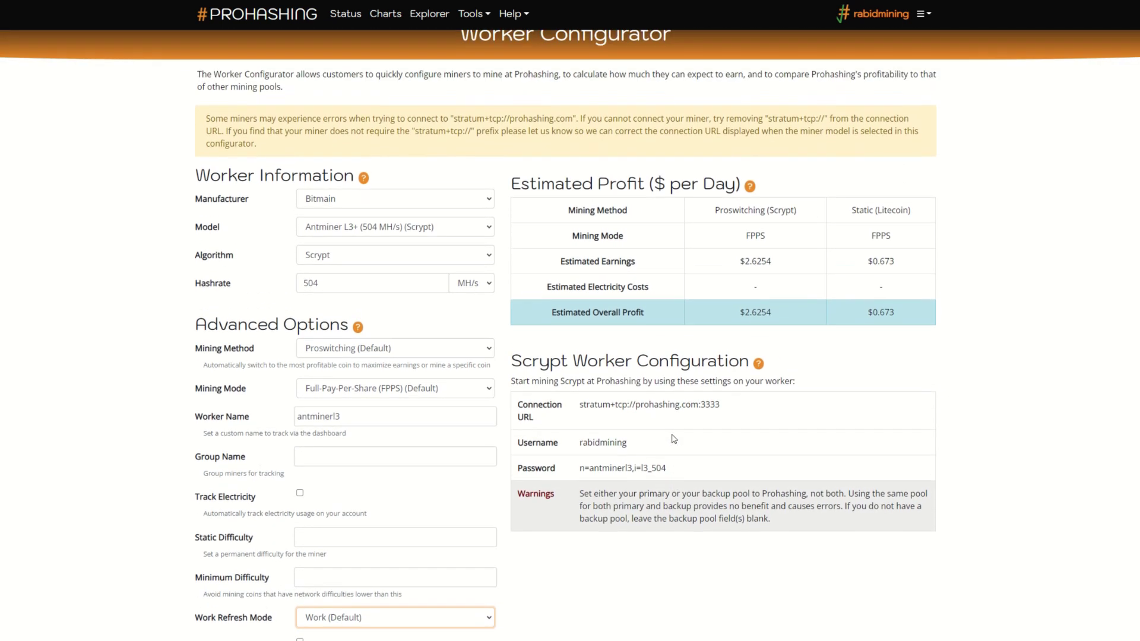
pyautogui.doubleClick(711, 409)
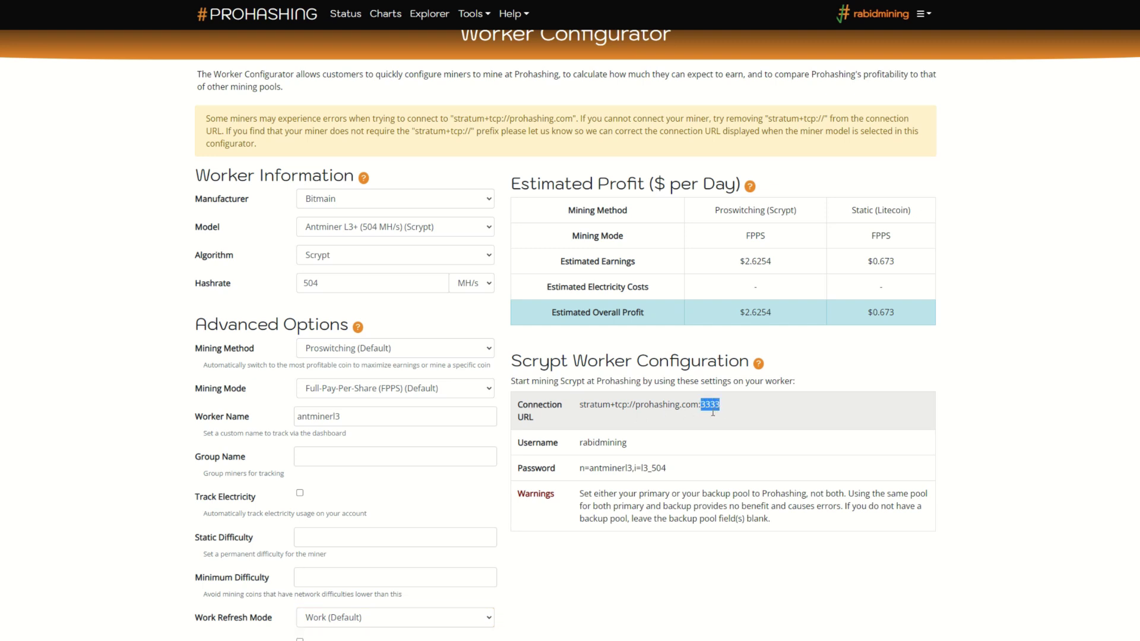
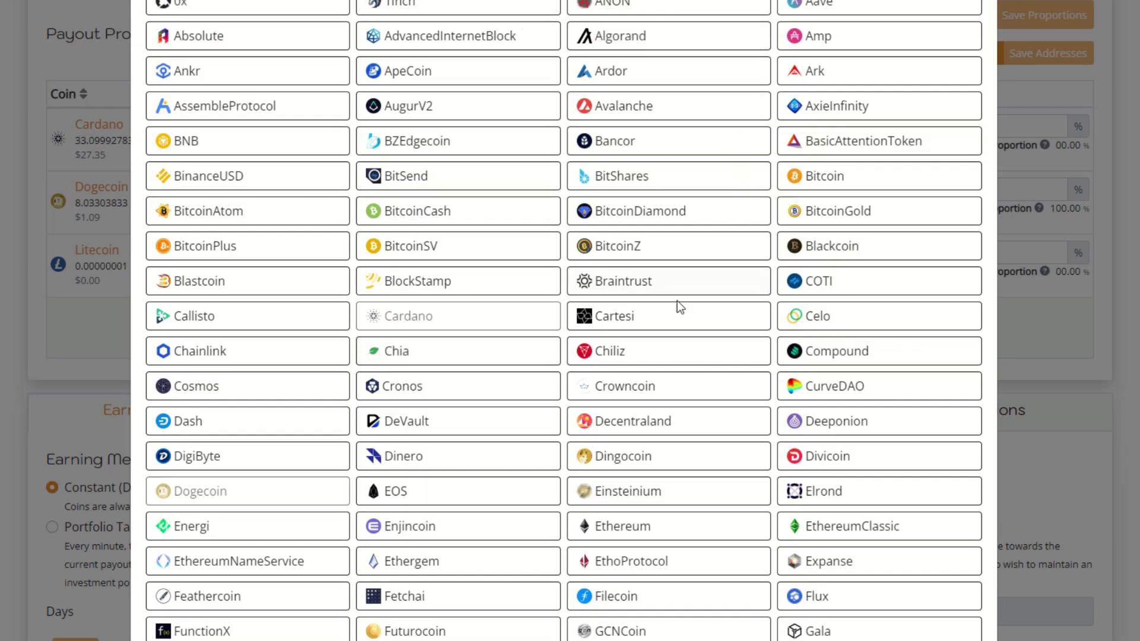
# Step: Scroll the coin list and dismiss it unchanged, keeping Dogecoin at 100% and Cardano and Litecoin at 0%
pyautogui.scroll(-6, 669, 323)
pyautogui.scroll(-11, 678, 325)
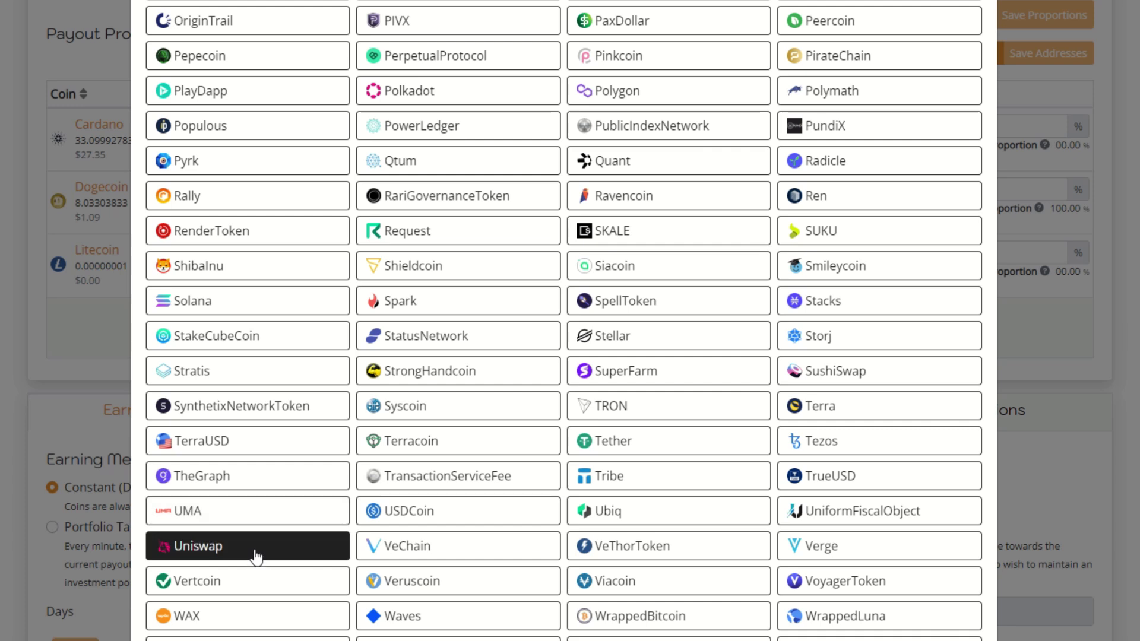
pyautogui.scroll(-1, 475, 541)
pyautogui.scroll(-1, 577, 530)
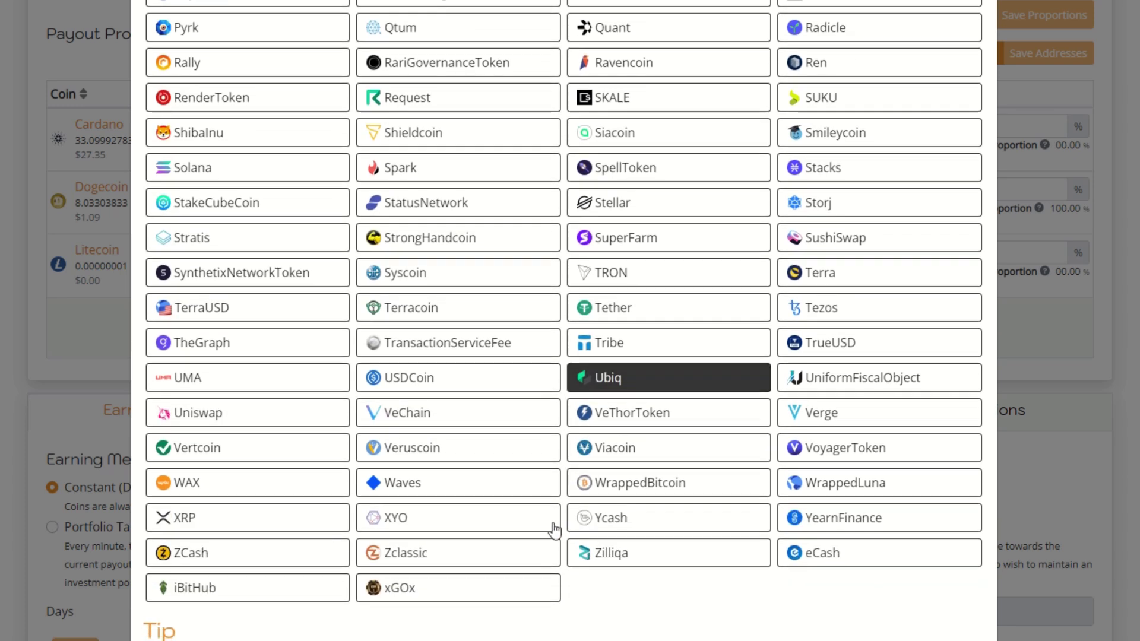
pyautogui.click(108, 419)
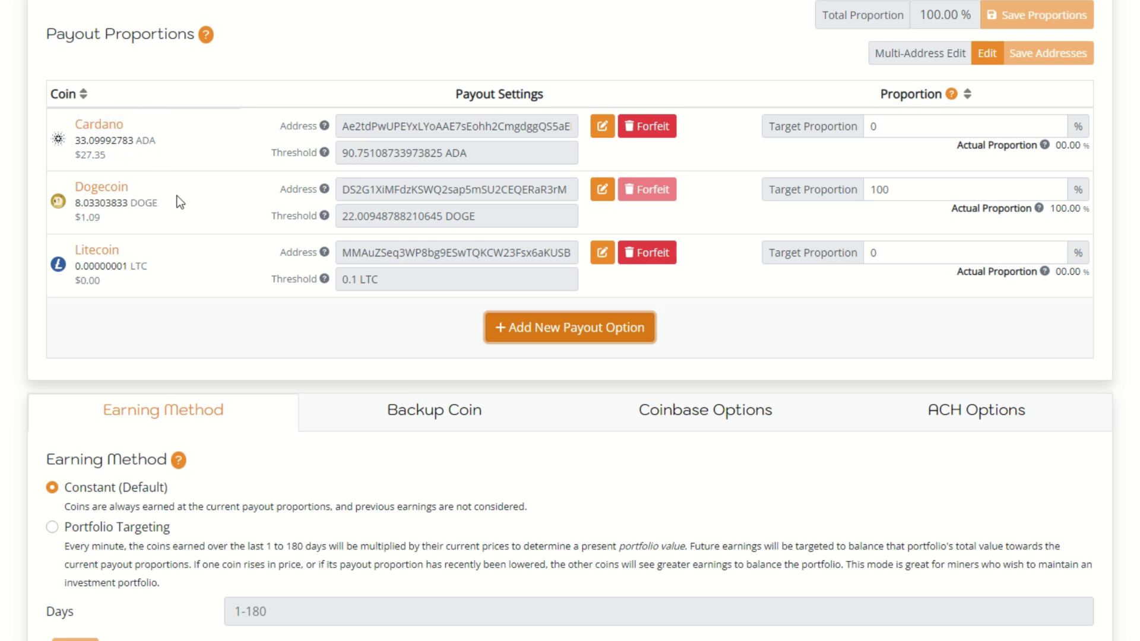
# Step: Focus Dogecoin's 100% target proportion field, then Cardano's target proportion field
pyautogui.click(900, 202)
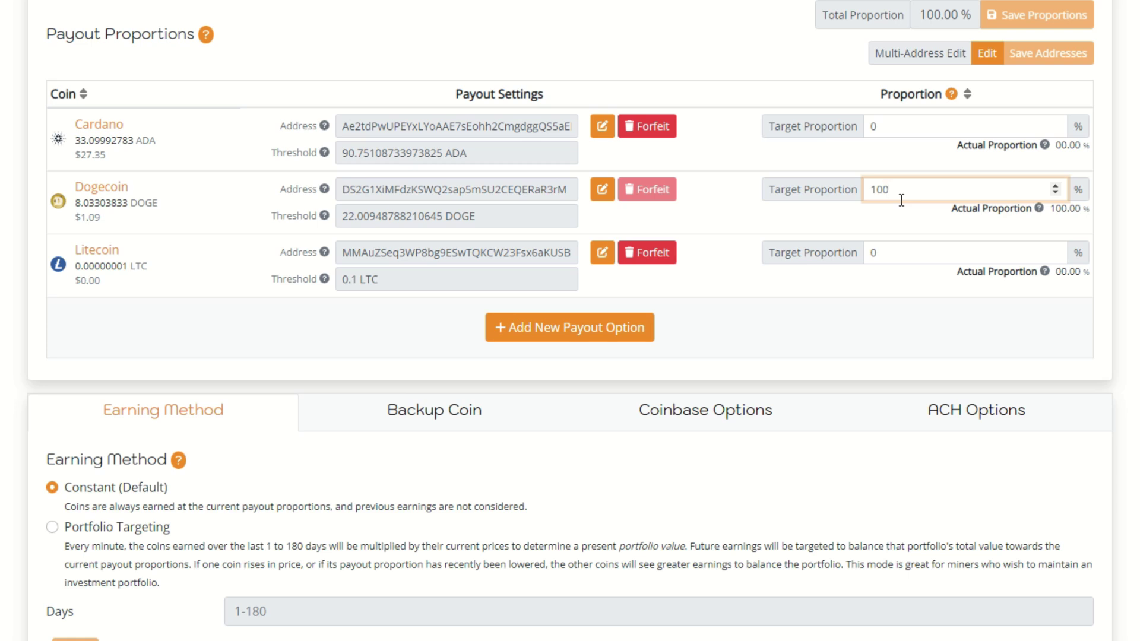
pyautogui.click(893, 139)
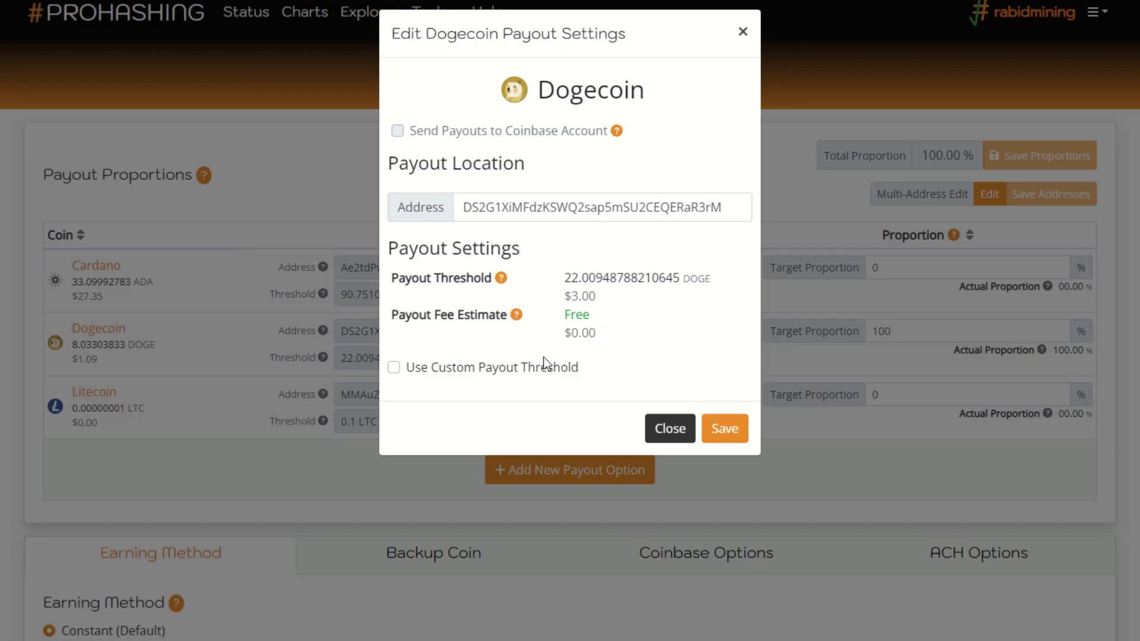
# Step: Enable a custom Dogecoin threshold, compare 1 DOGE minimum, fee-free and 220.09487882106447 DOGE maximum, then close unsaved
pyautogui.click(395, 367)
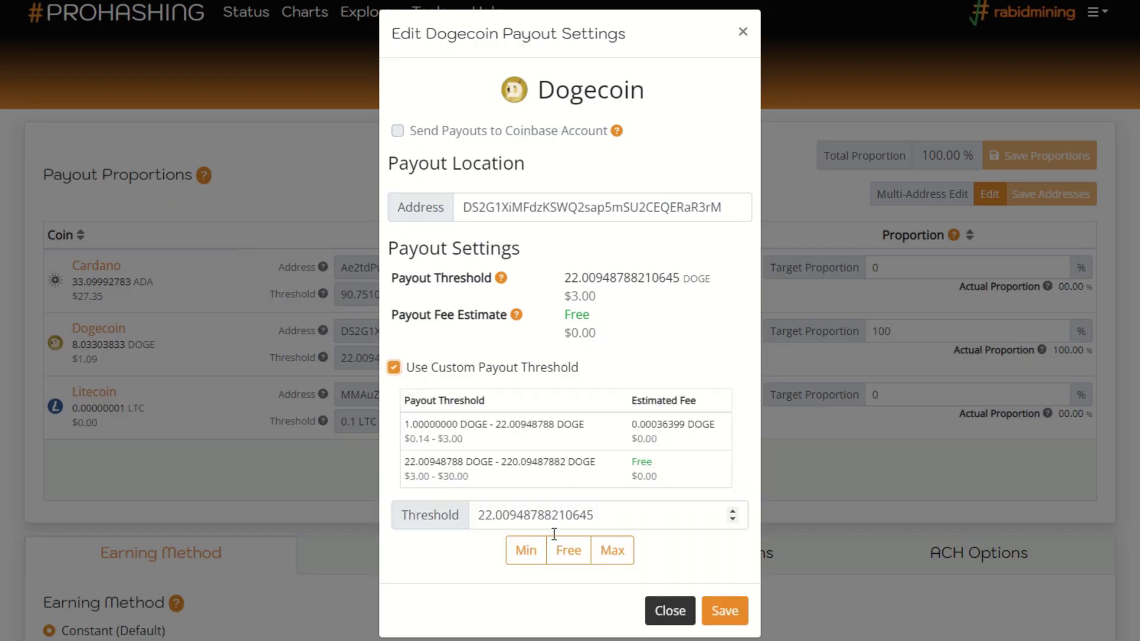
pyautogui.click(526, 552)
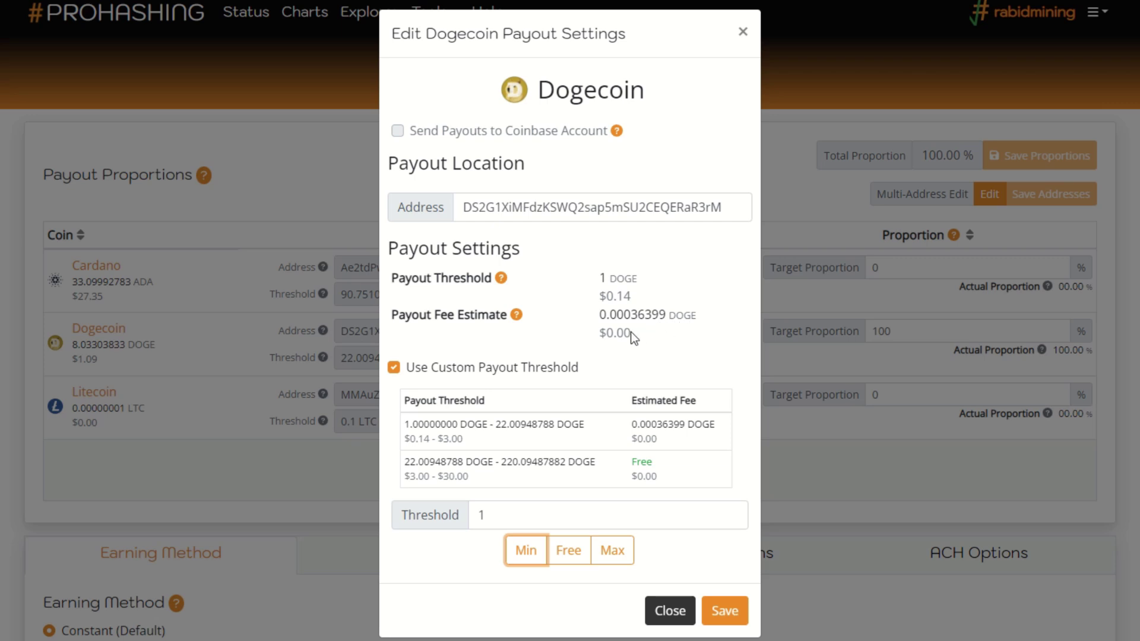
pyautogui.click(579, 558)
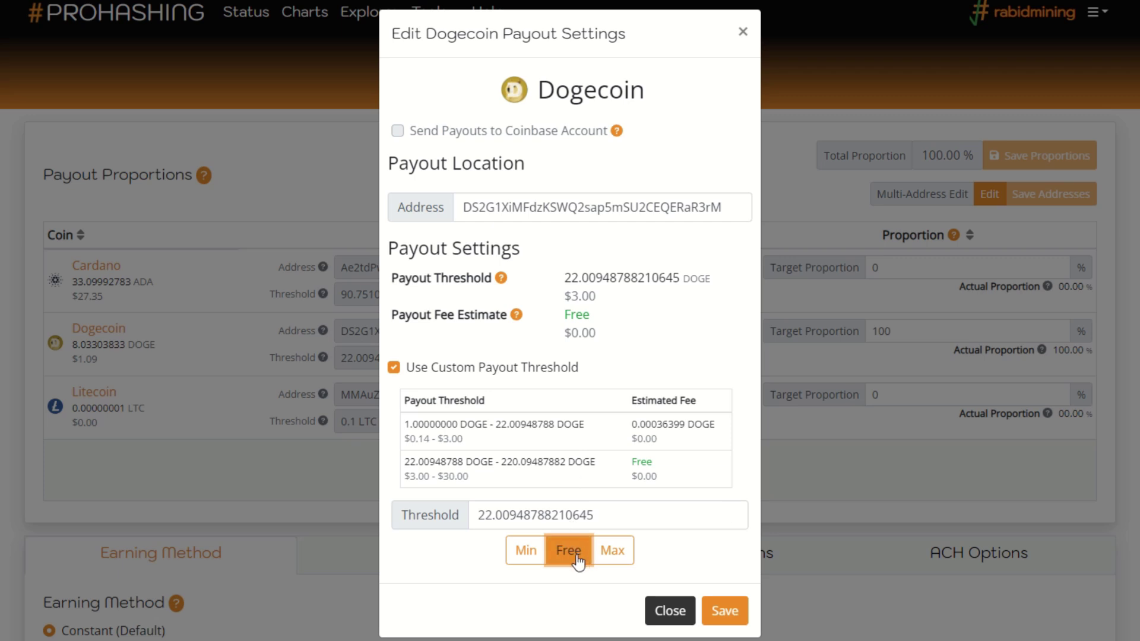
pyautogui.click(621, 558)
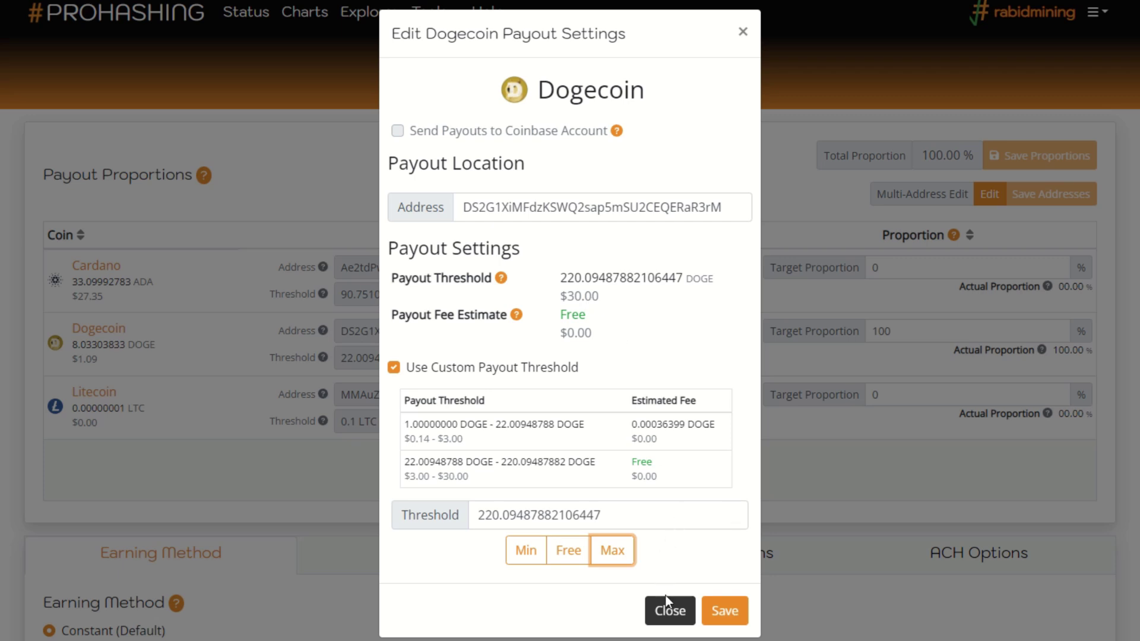
pyautogui.click(666, 613)
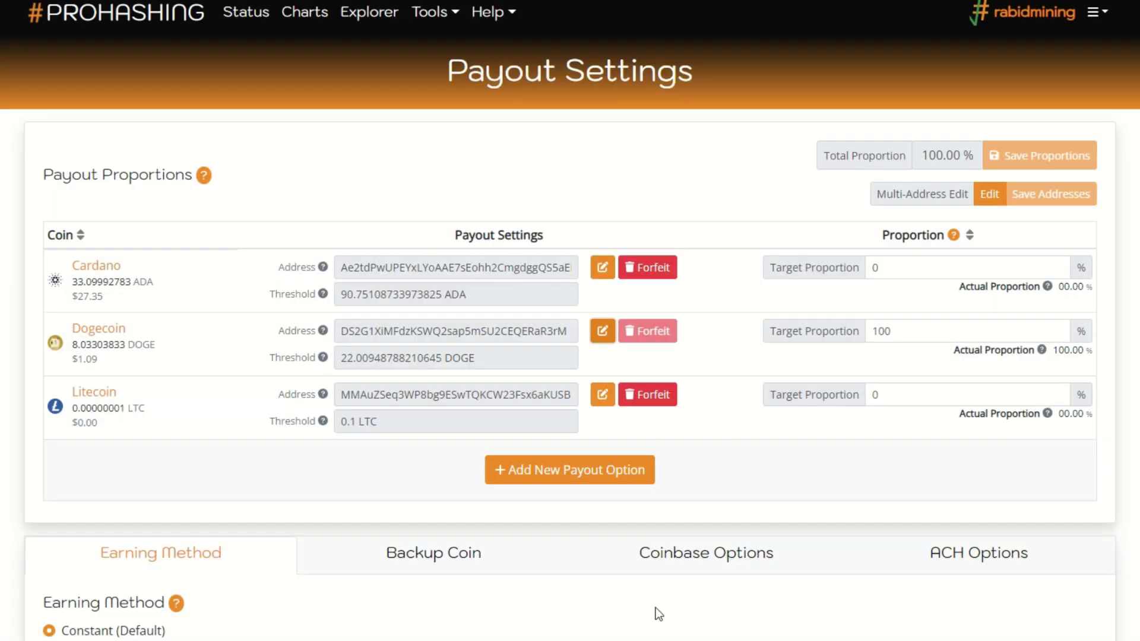
# Step: Compare Cardano's custom thresholds (2 ADA minimum, fee-free 90.75108733973825 ADA, maximum), then close the editor unsaved
pyautogui.click(602, 267)
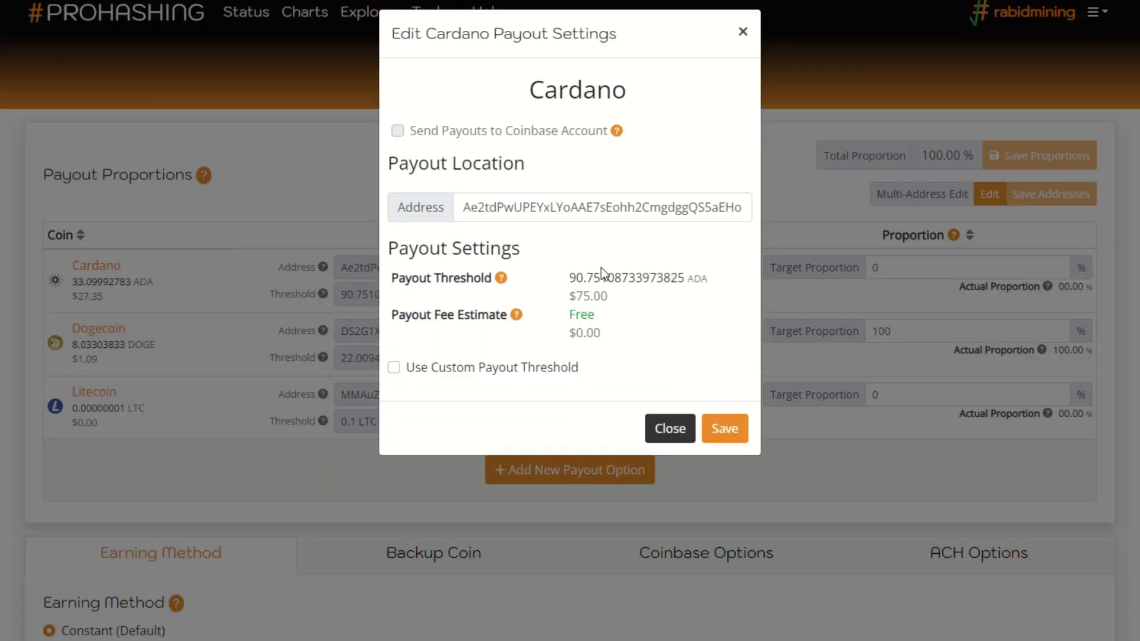
pyautogui.click(394, 367)
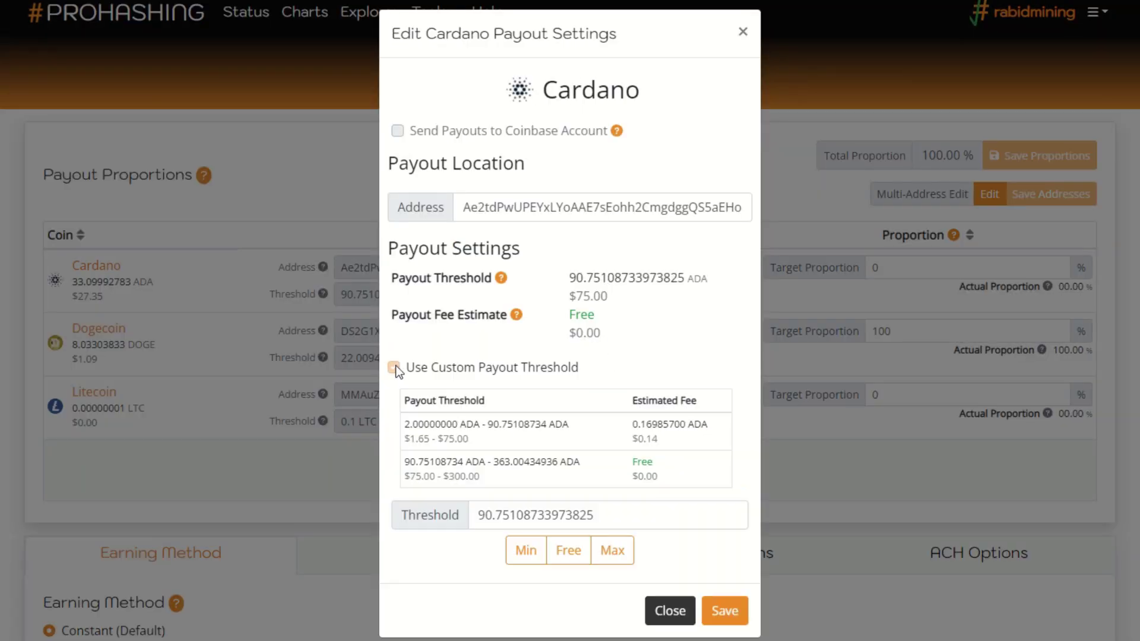
pyautogui.click(527, 550)
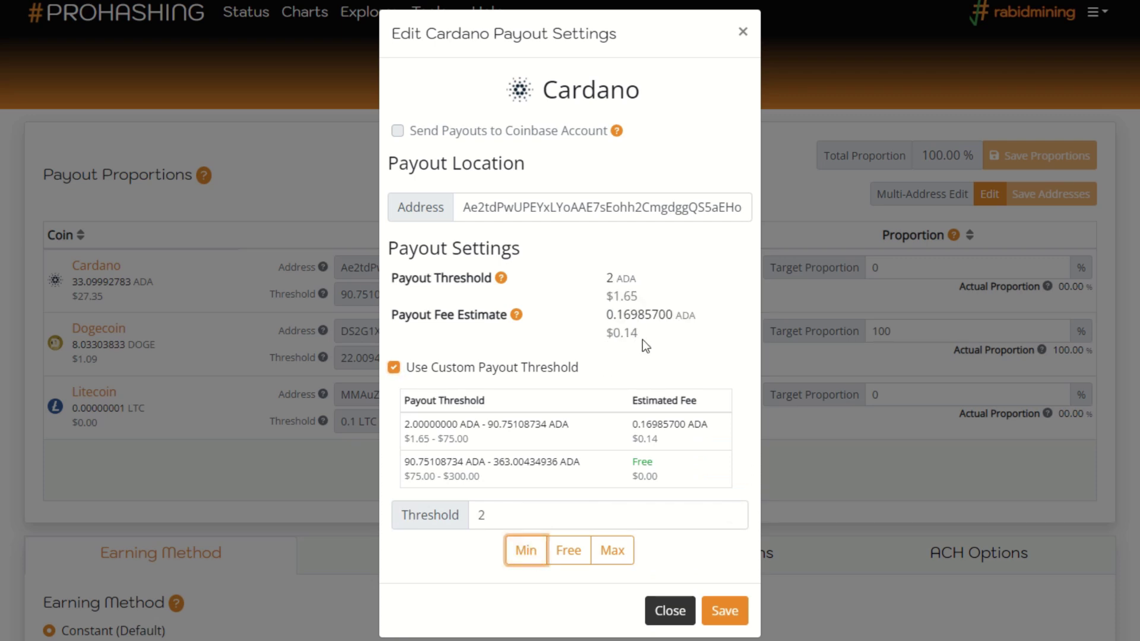
pyautogui.click(574, 552)
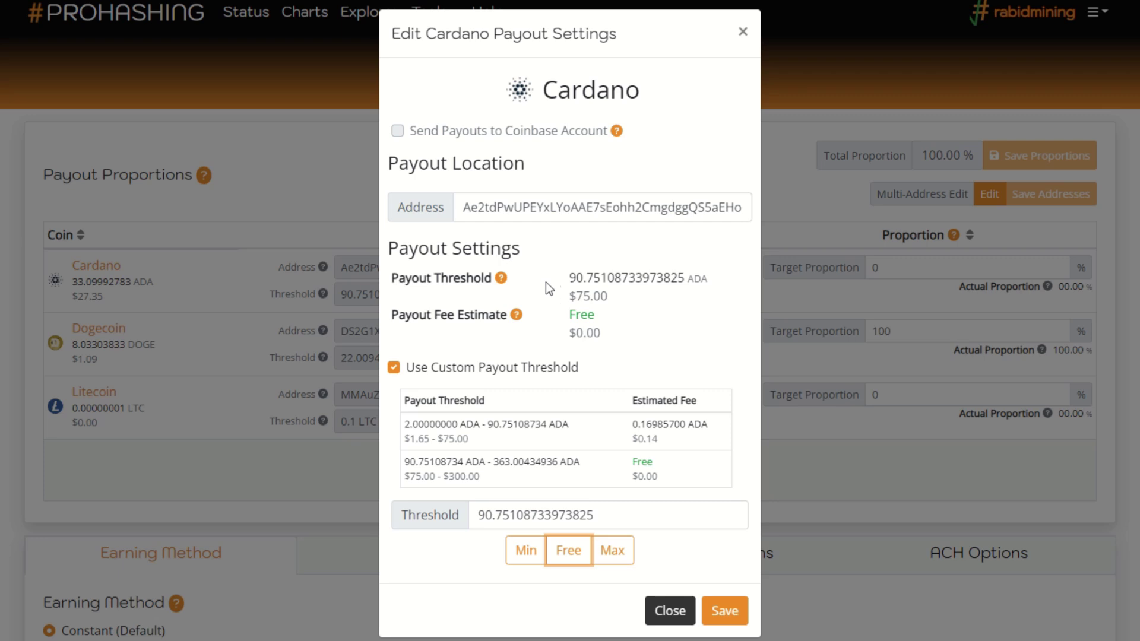
pyautogui.click(534, 558)
pyautogui.click(572, 554)
pyautogui.click(613, 559)
pyautogui.click(578, 557)
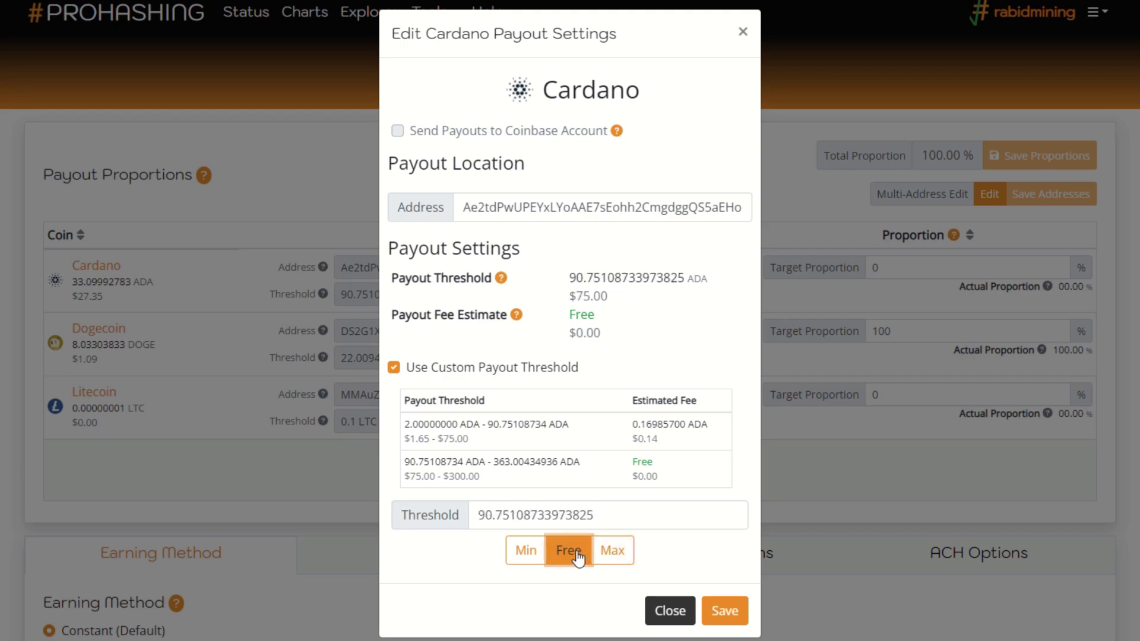
pyautogui.click(765, 157)
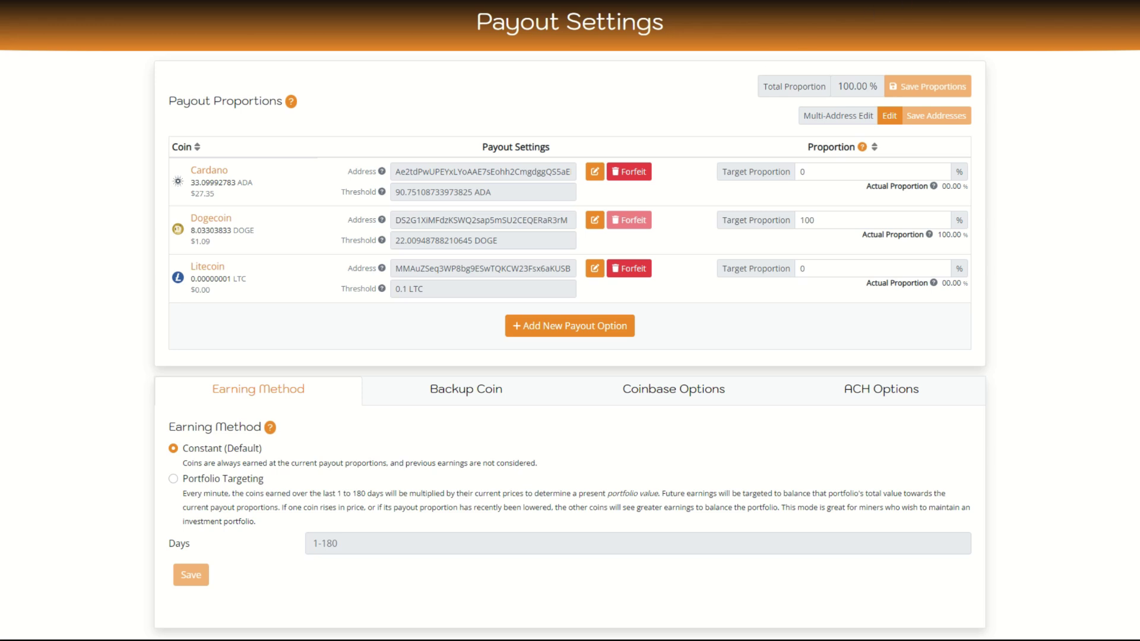
pyautogui.click(960, 2)
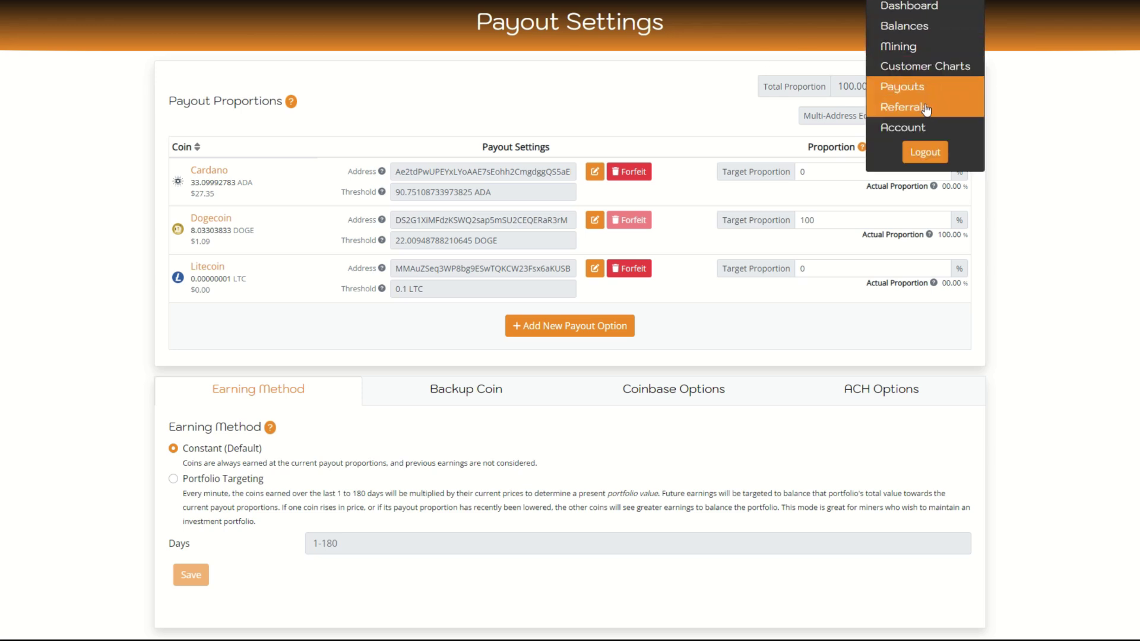
# Step: Go to Account Settings and view the Trusted Mining Program enrolment status and benefit history
pyautogui.click(908, 134)
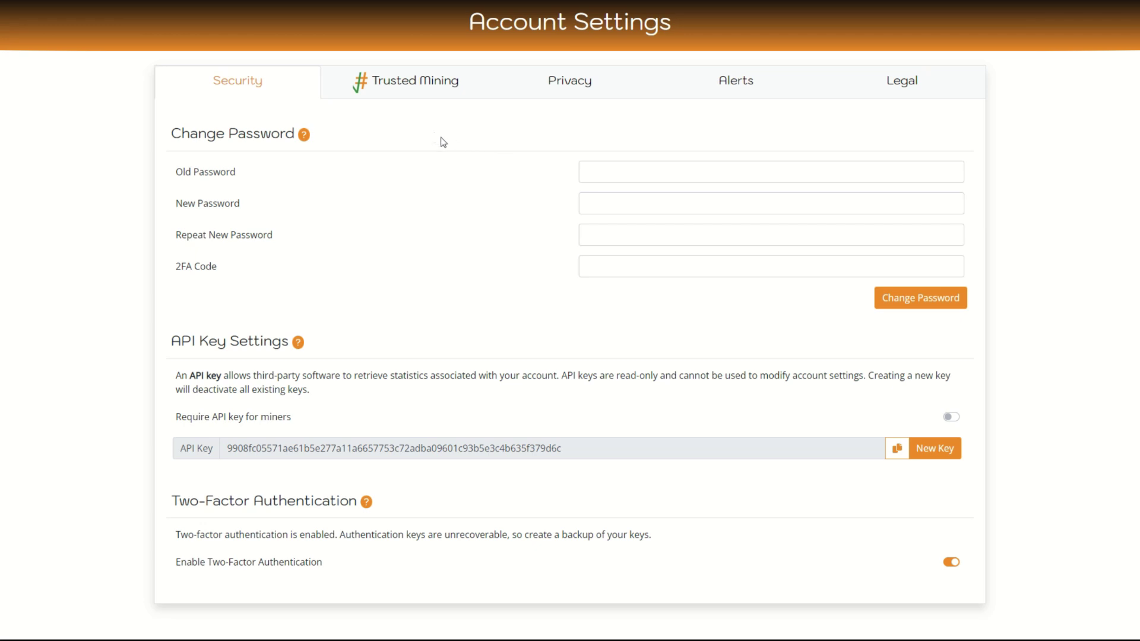
pyautogui.click(396, 89)
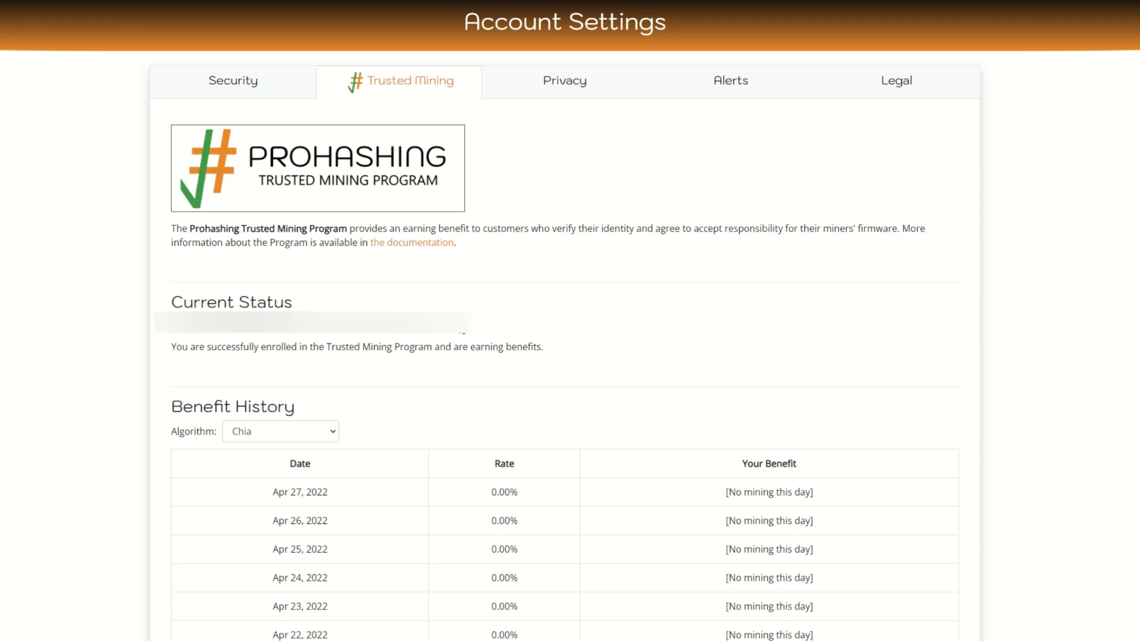
# Step: Filter the Trusted Mining benefit history to the Scrypt algorithm, showing 1.50% rates
pyautogui.click(331, 436)
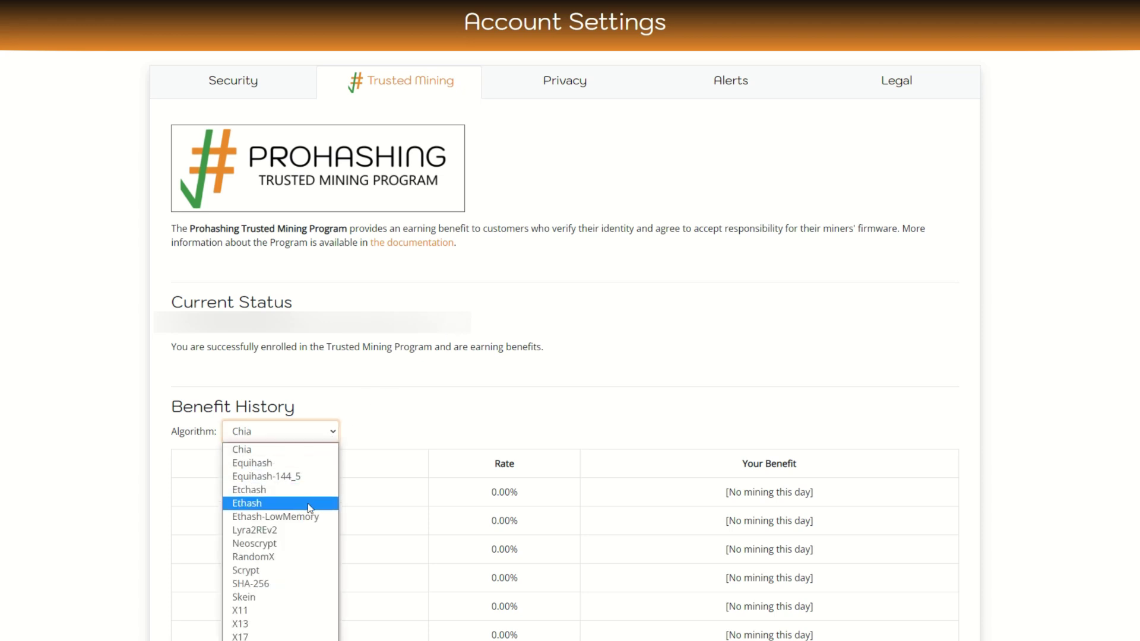
pyautogui.click(275, 570)
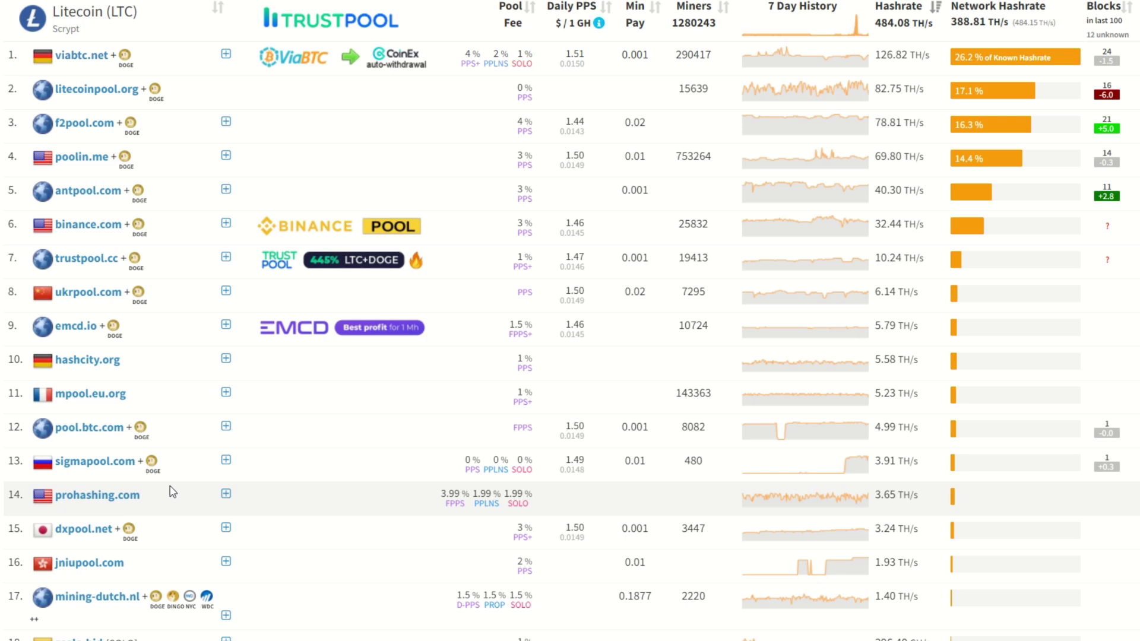
# Step: Review the MiningPoolStats Litecoin pool ranking, where prohashing.com is 14th at 3.65 TH/s
pyautogui.moveTo(156, 474)
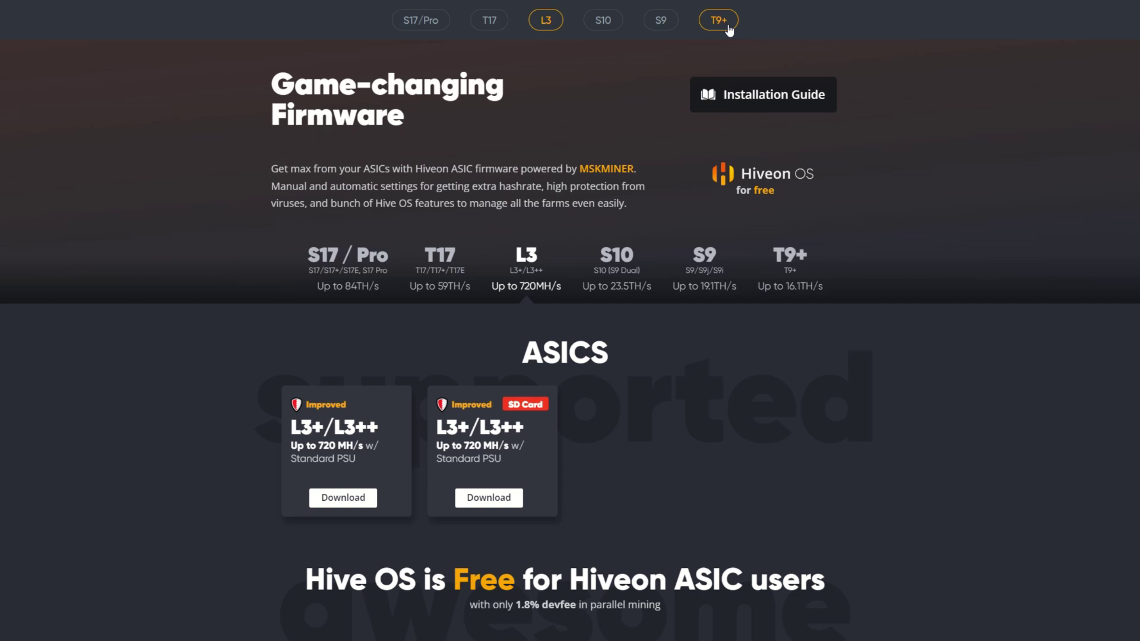
# Step: Switch Hiveon's firmware page from S9 to L3 and view the overclocking chart (~504MH/s at 660 W to ~720MH/s at 1300 W)
pyautogui.click(661, 24)
pyautogui.scroll(-2, 239, 315)
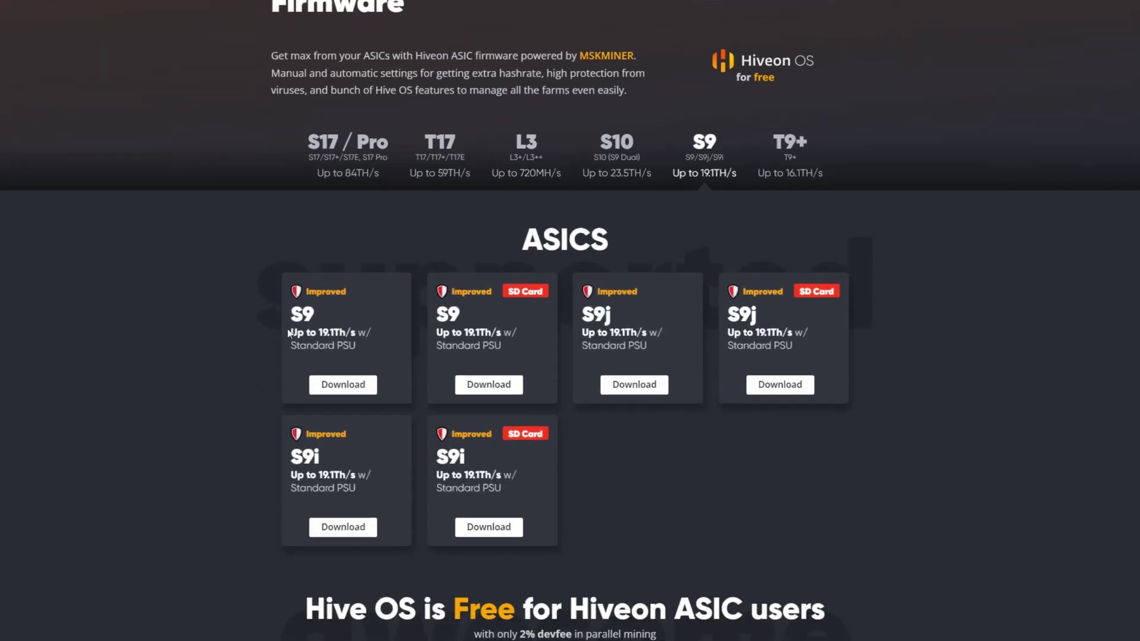
pyautogui.scroll(-20, 241, 367)
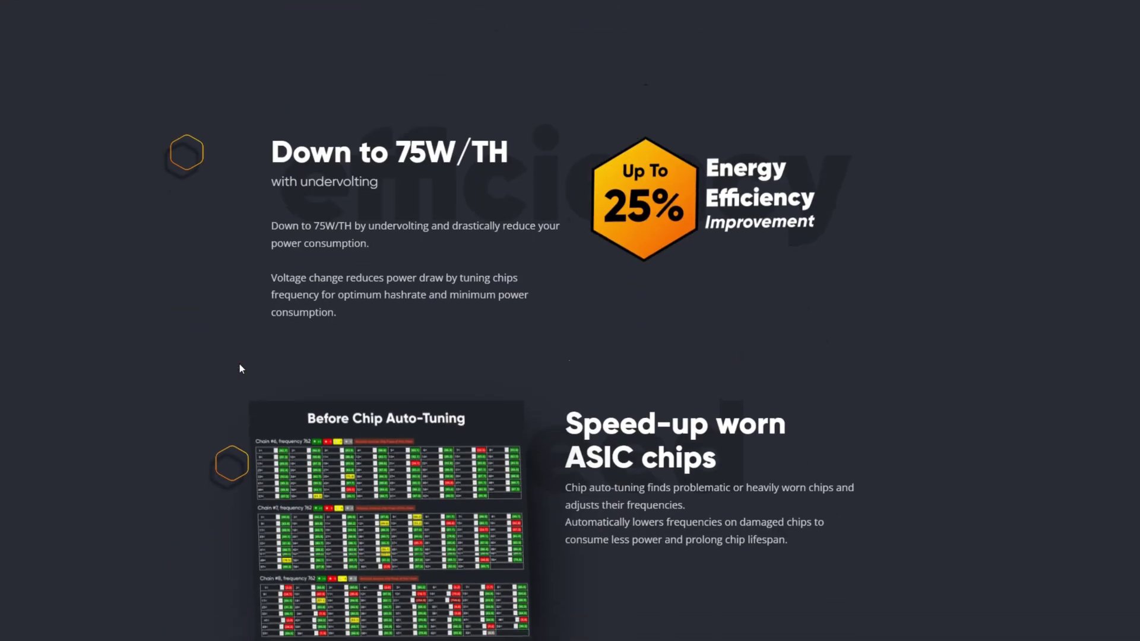
pyautogui.scroll(-3, 240, 365)
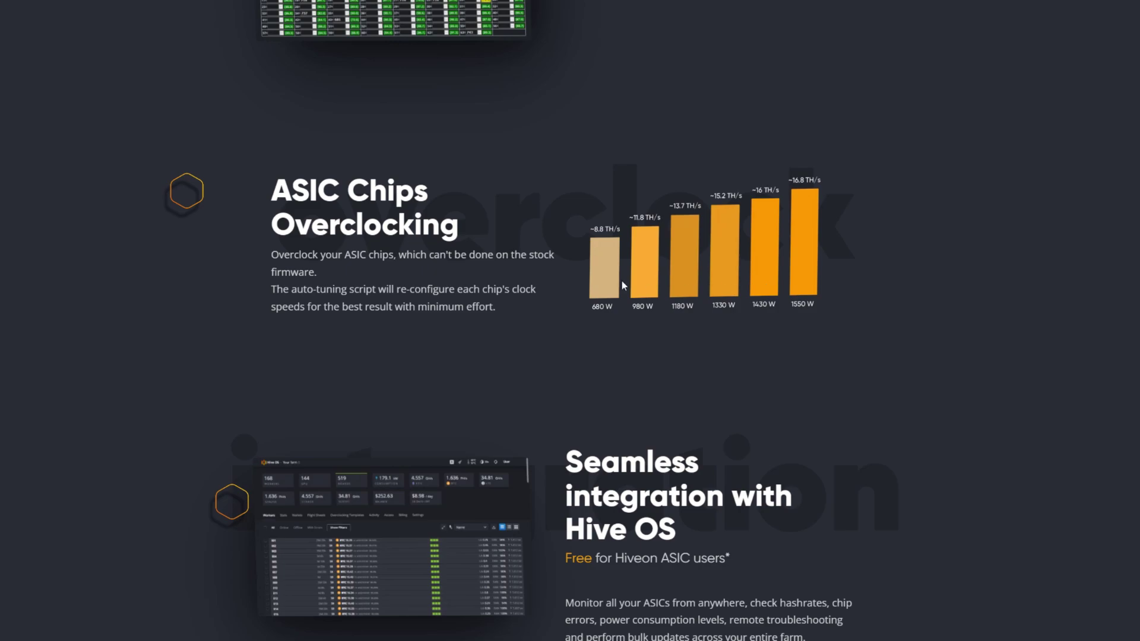
pyautogui.scroll(20, 530, 284)
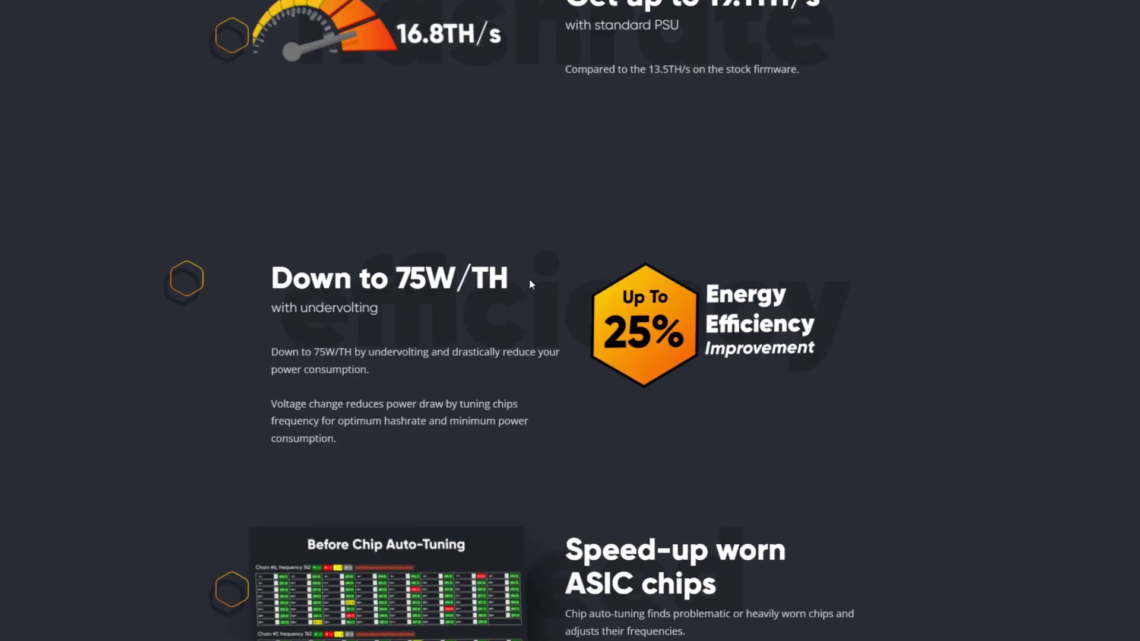
pyautogui.scroll(3, 531, 284)
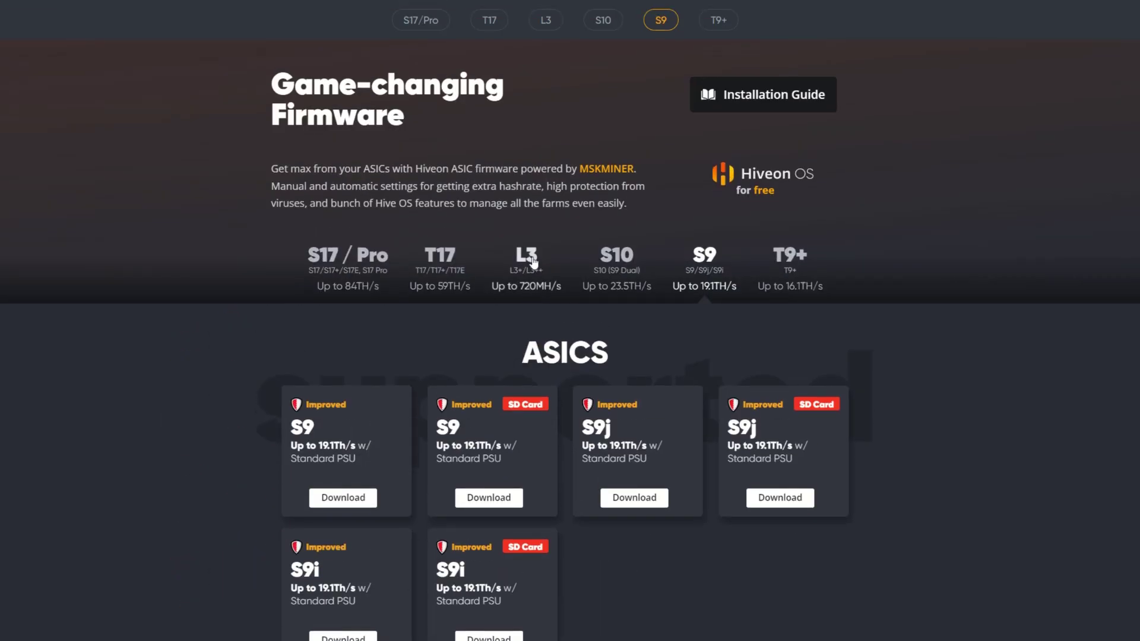
pyautogui.click(529, 279)
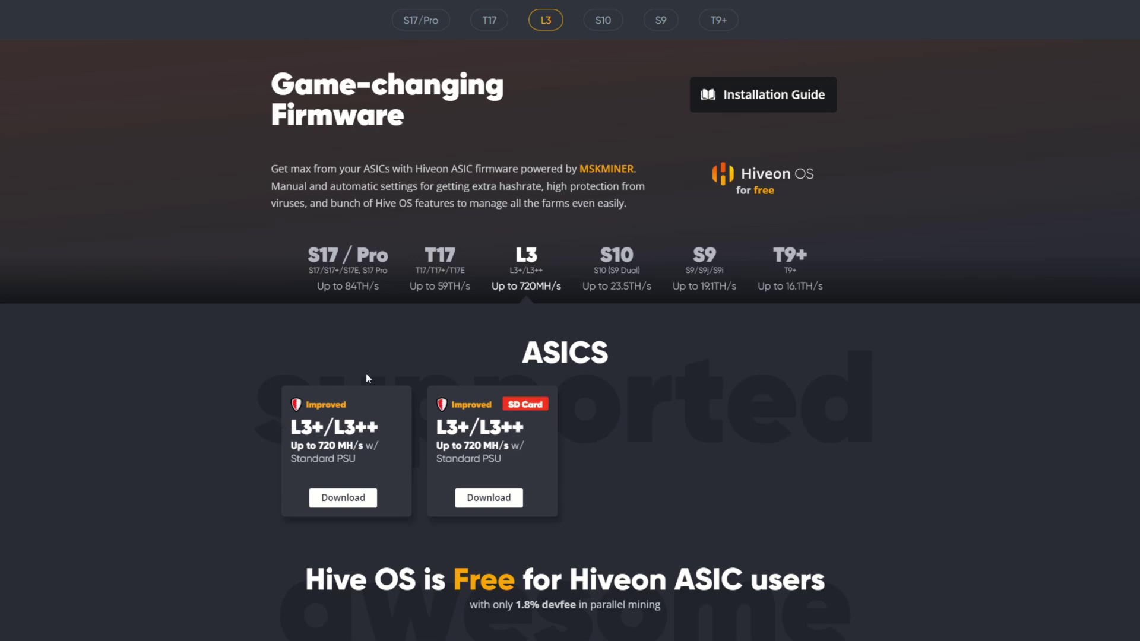
pyautogui.scroll(-20, 217, 431)
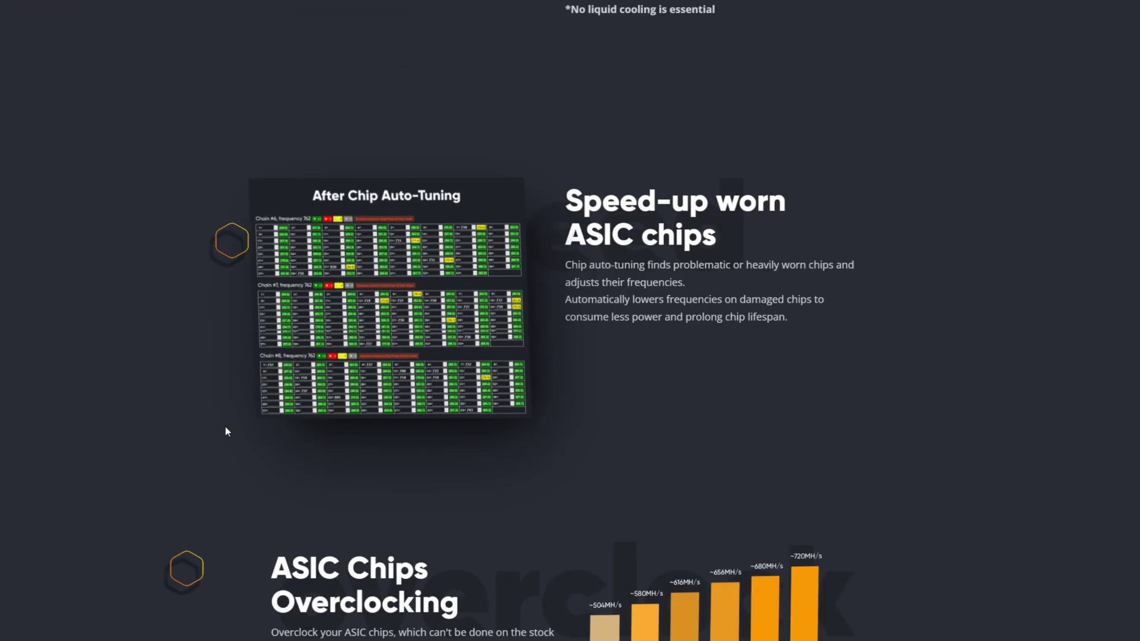
pyautogui.scroll(2, 226, 430)
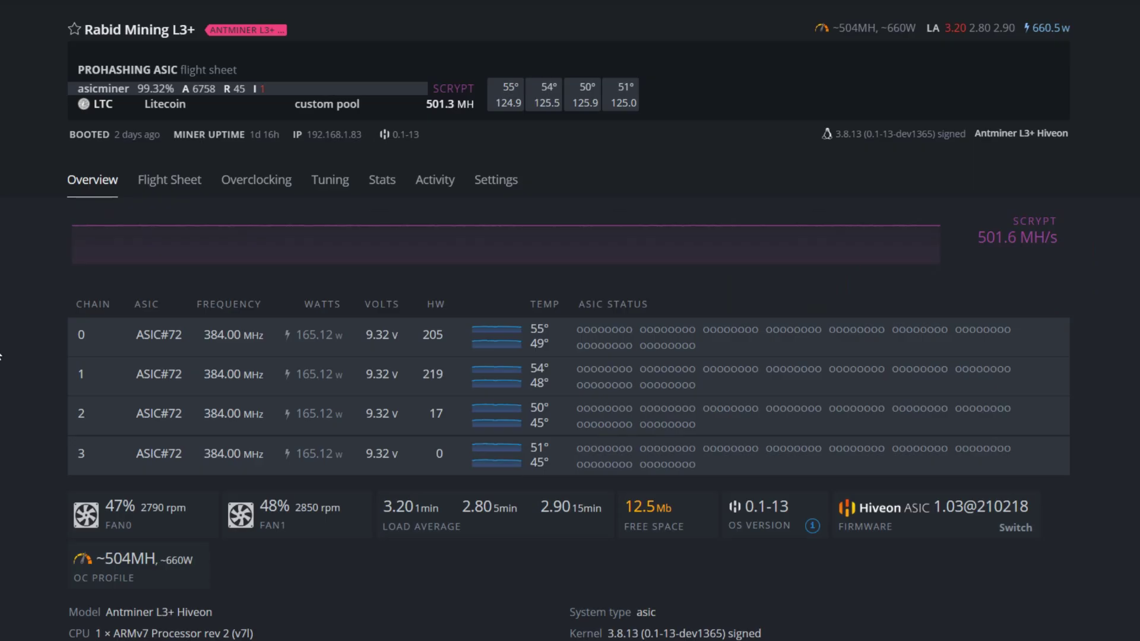
# Step: Review the L3+ worker's overclock profiles, with the 660w ~504MH/s profile applied
pyautogui.click(275, 184)
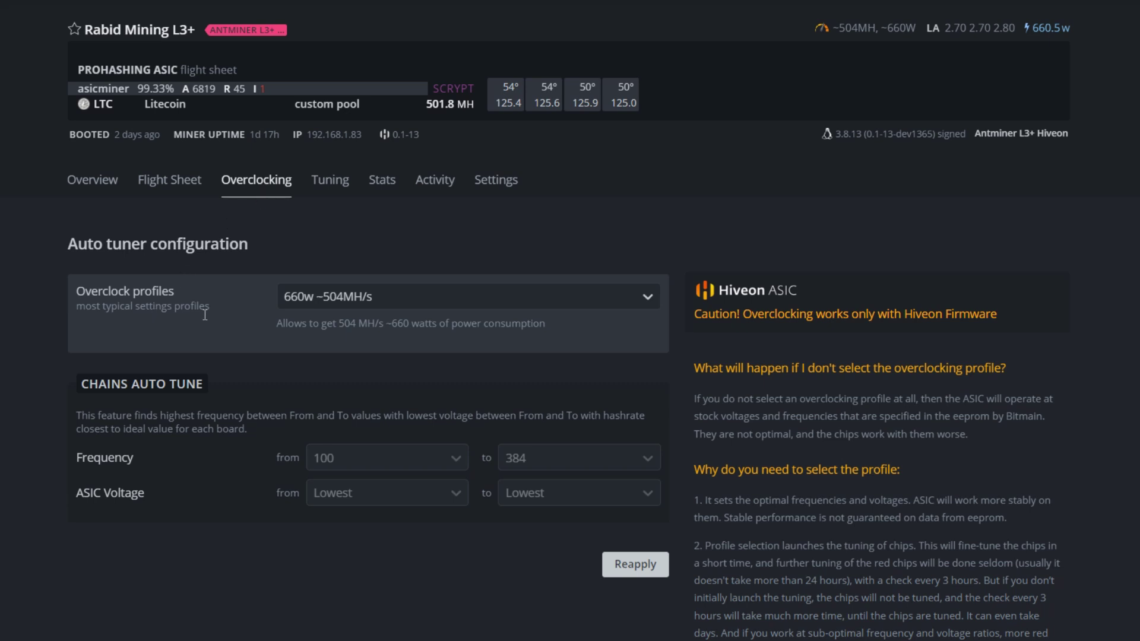
pyautogui.click(647, 297)
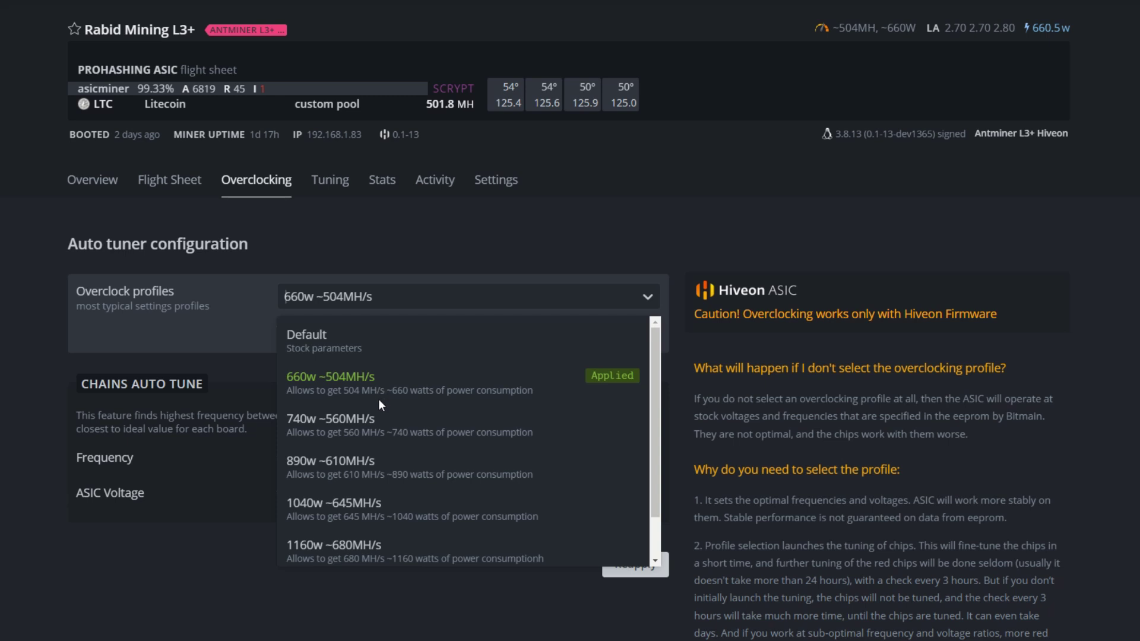
pyautogui.scroll(-1, 383, 410)
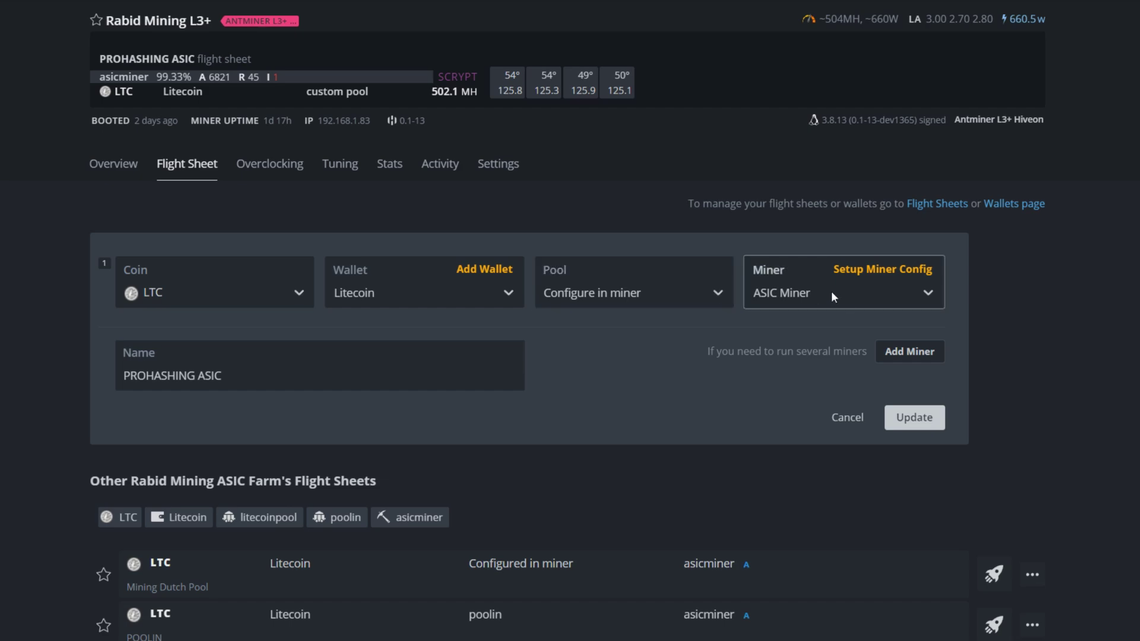
# Step: Check the ASIC Miner config's wallet template, prohashing.com:3333 pool URL and Prohashing's recommended password string
pyautogui.click(861, 270)
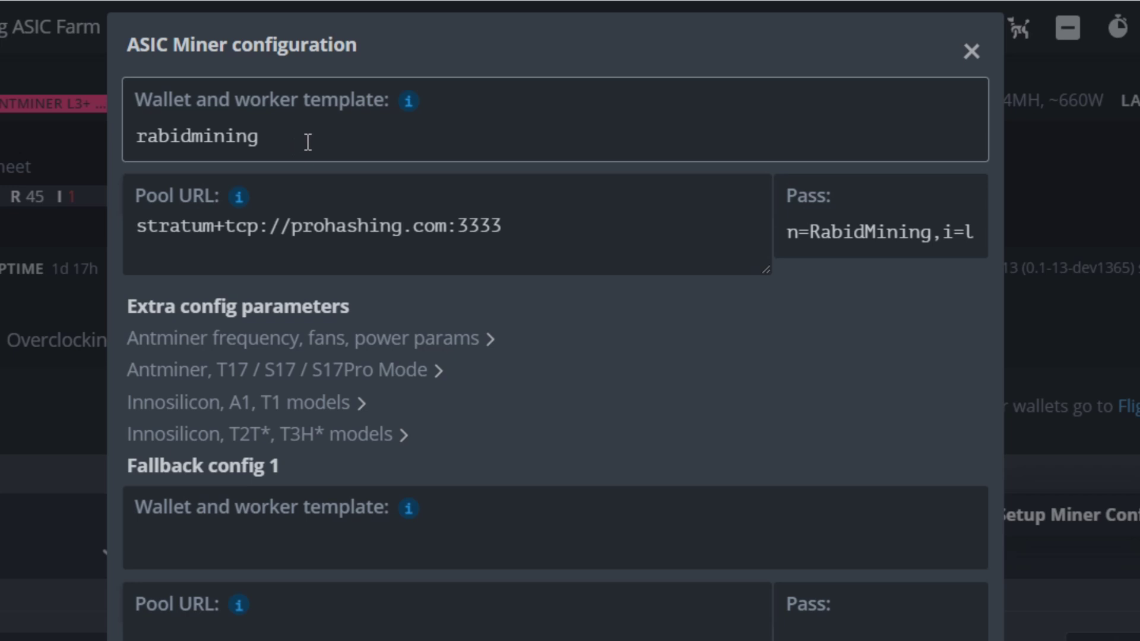
pyautogui.click(416, 104)
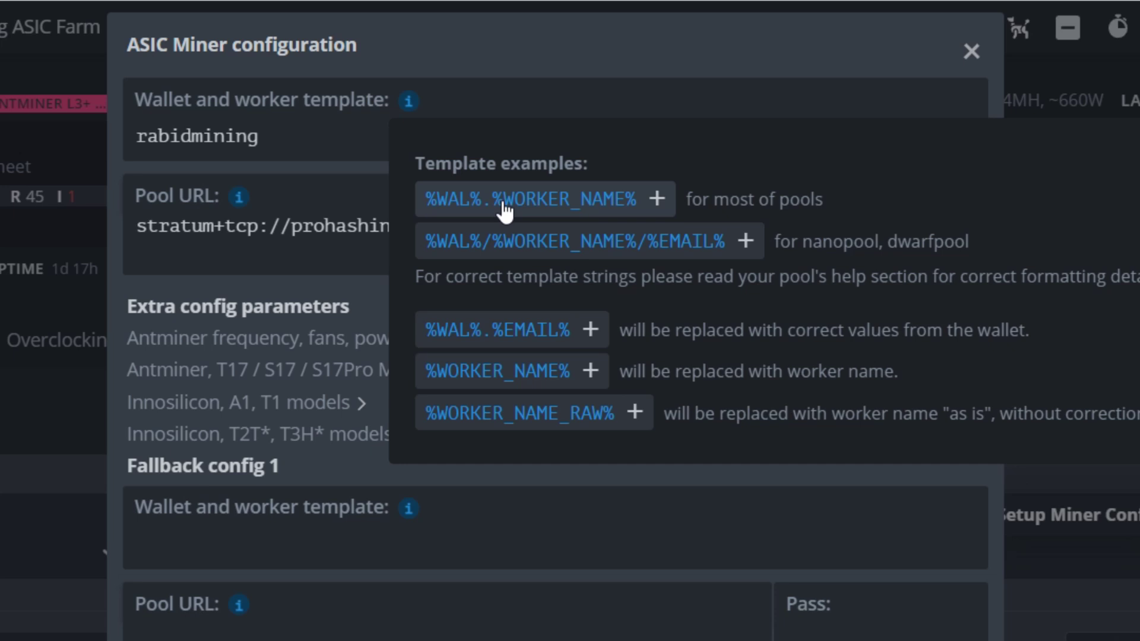
pyautogui.click(307, 153)
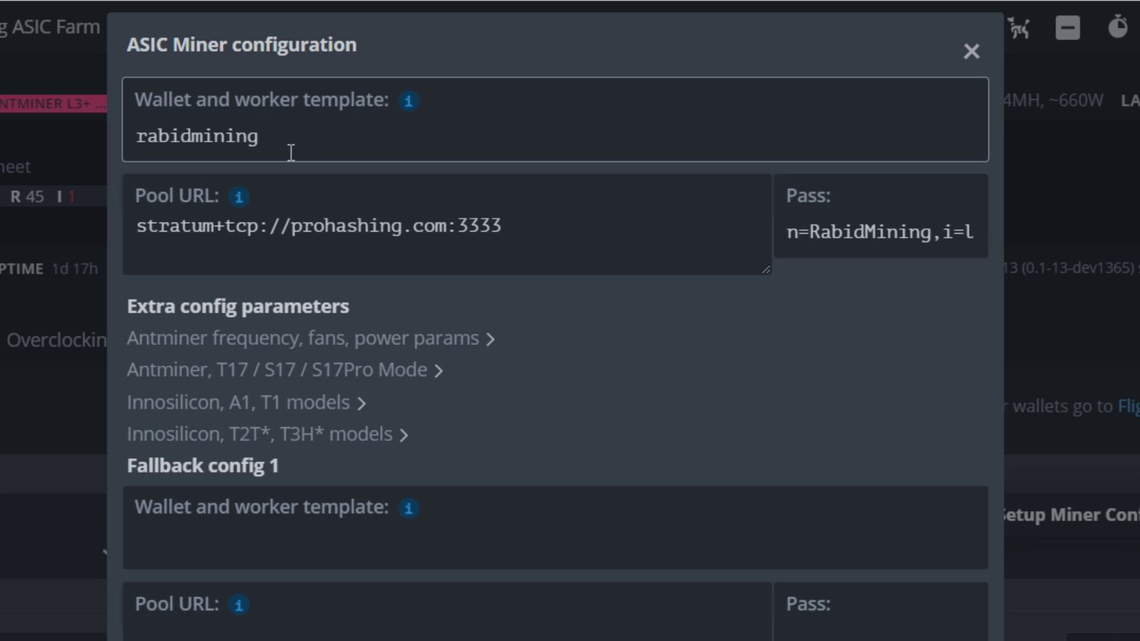
pyautogui.click(260, 248)
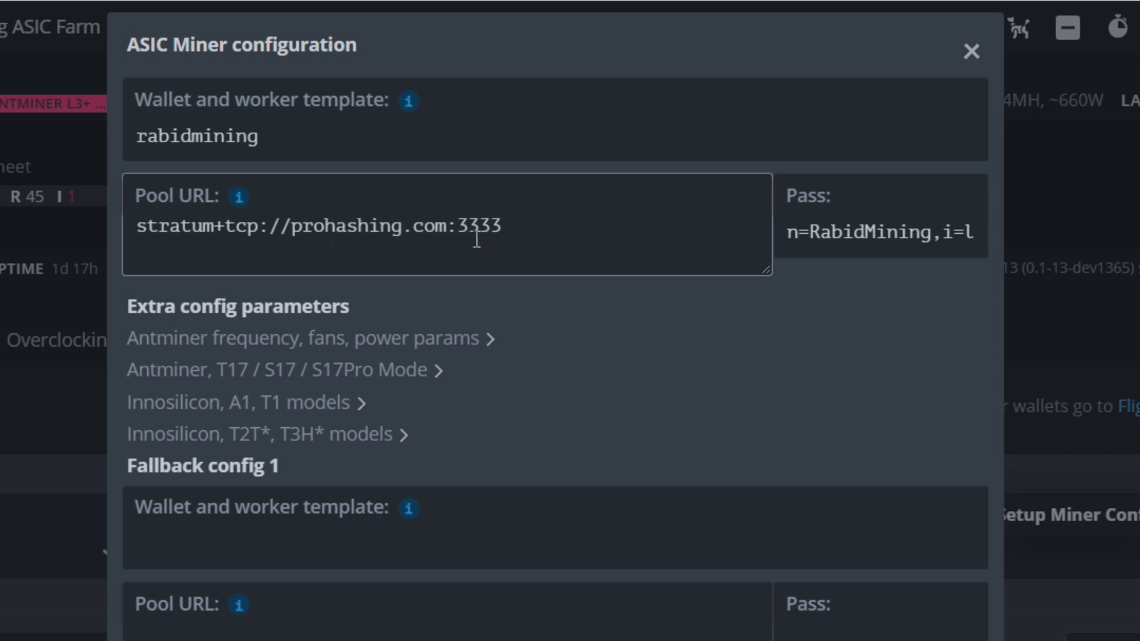
pyautogui.click(791, 239)
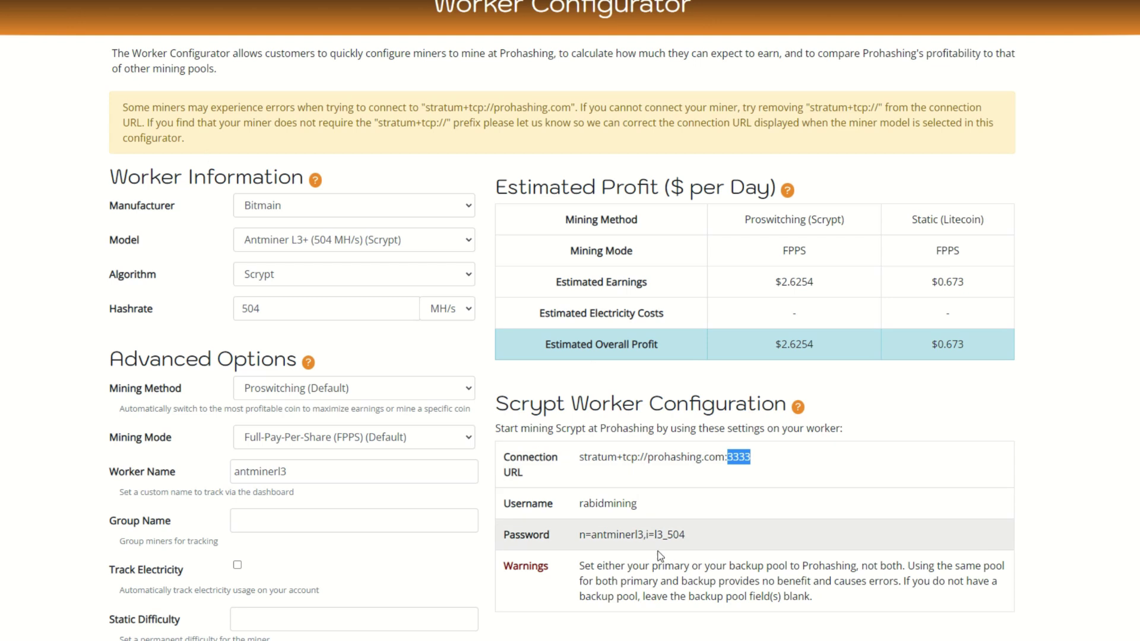
pyautogui.moveTo(695, 537); pyautogui.dragTo(592, 543)
# Step: Copy the Scrypt worker password string for the Antminer L3+ from the Worker Configuration
pyautogui.rightClick(592, 539)
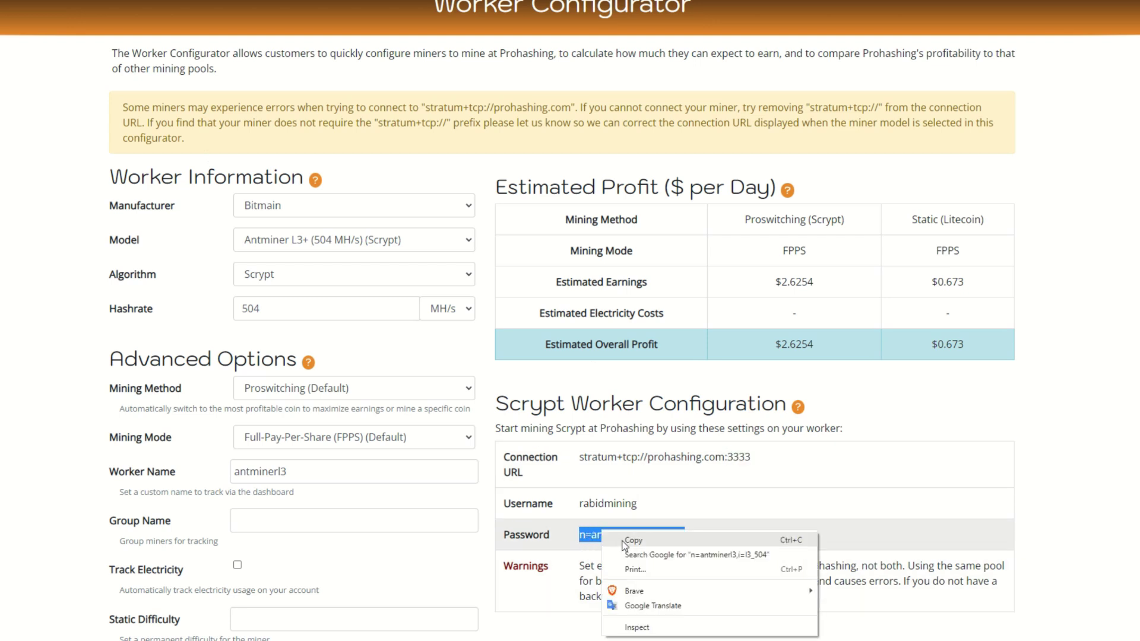
pyautogui.click(617, 546)
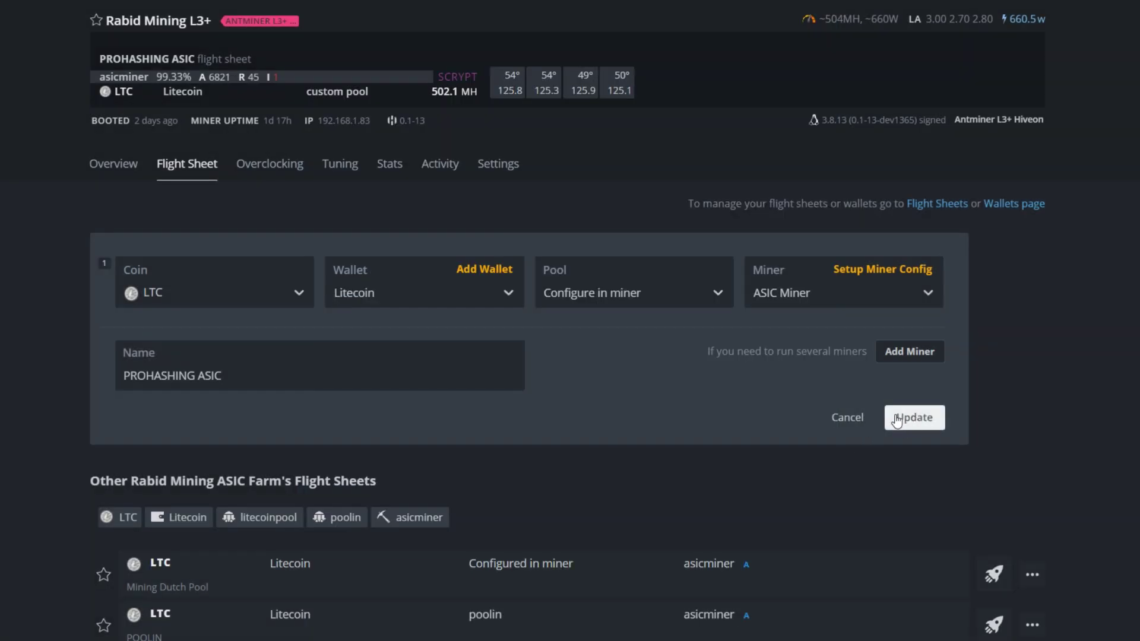
# Step: Apply the updated PROHASHING ASIC flight sheet to the miner
pyautogui.click(851, 420)
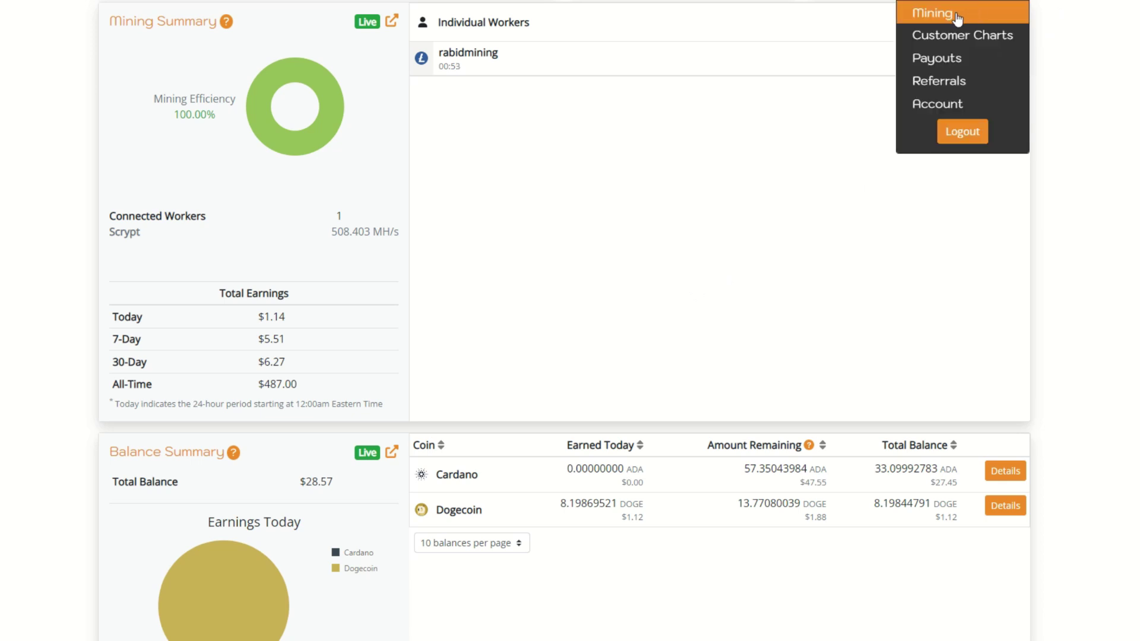
# Step: Review the Mining page: one worker at 508.403 MH/s with accepted Scrypt shares earning DOGE
pyautogui.click(957, 18)
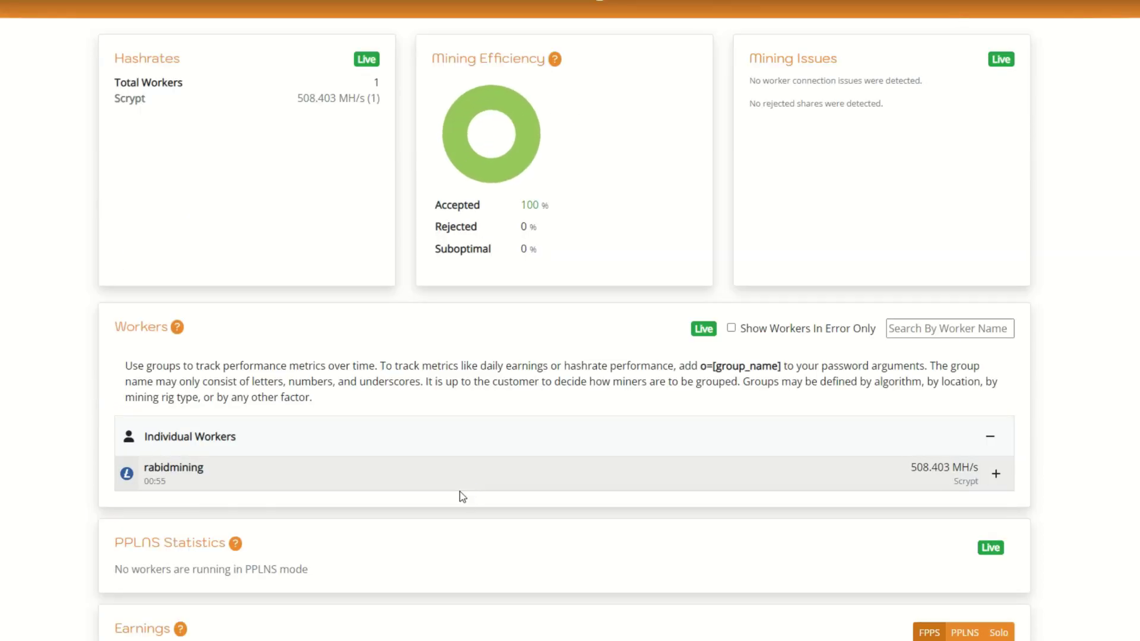
pyautogui.scroll(-4, 466, 496)
pyautogui.scroll(-2, 463, 495)
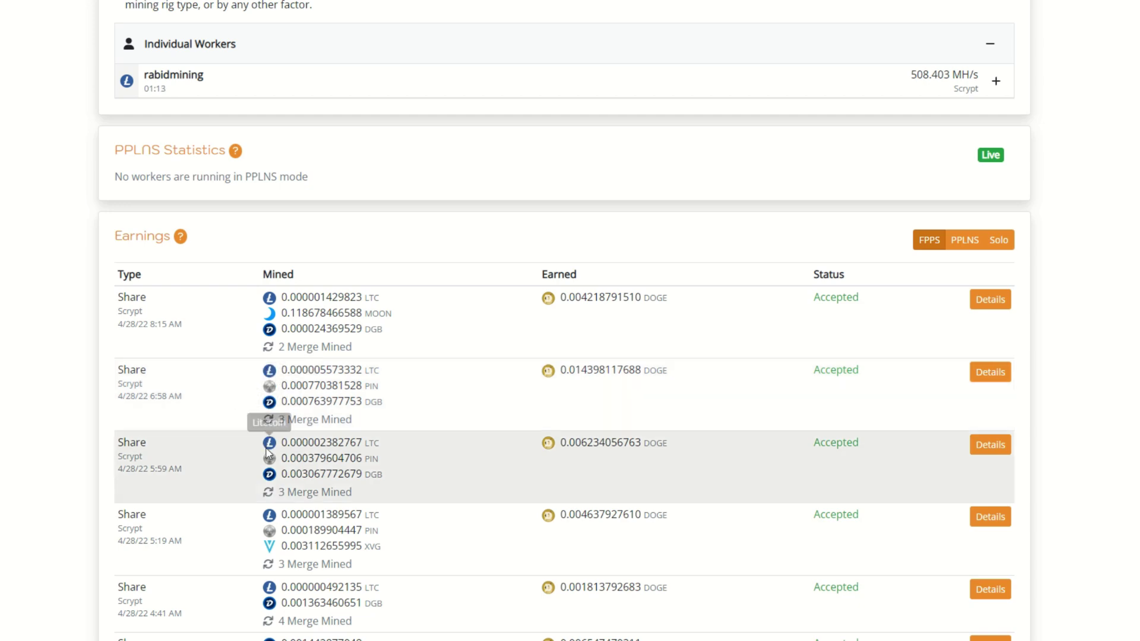
pyautogui.scroll(-8, 400, 583)
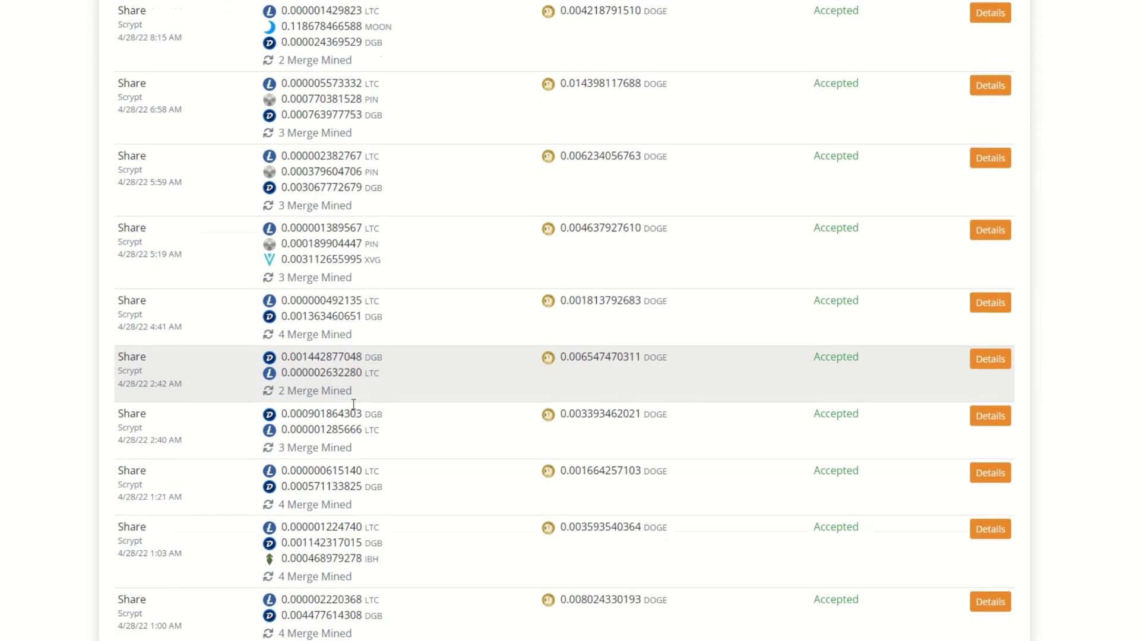
pyautogui.scroll(8, 348, 417)
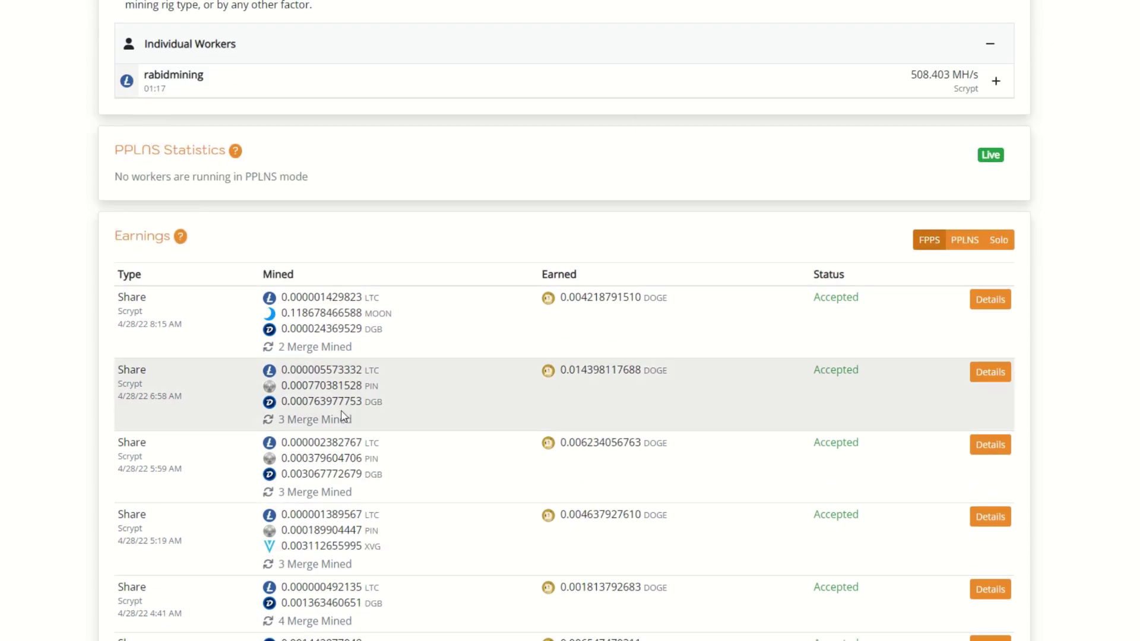
pyautogui.scroll(-1, 344, 416)
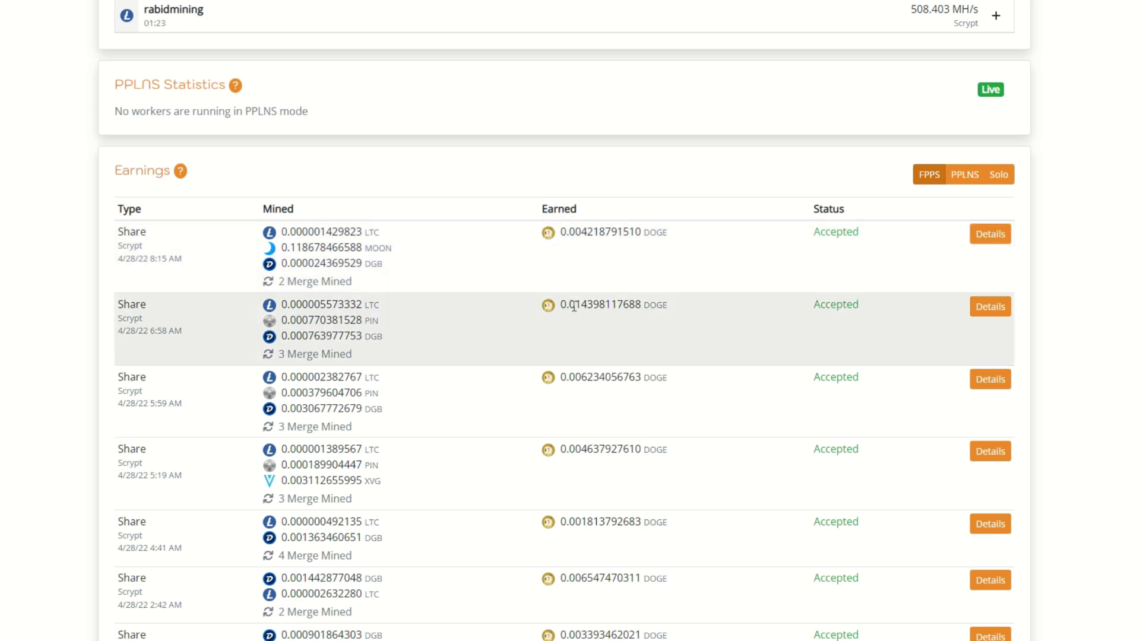
pyautogui.scroll(-3, 449, 357)
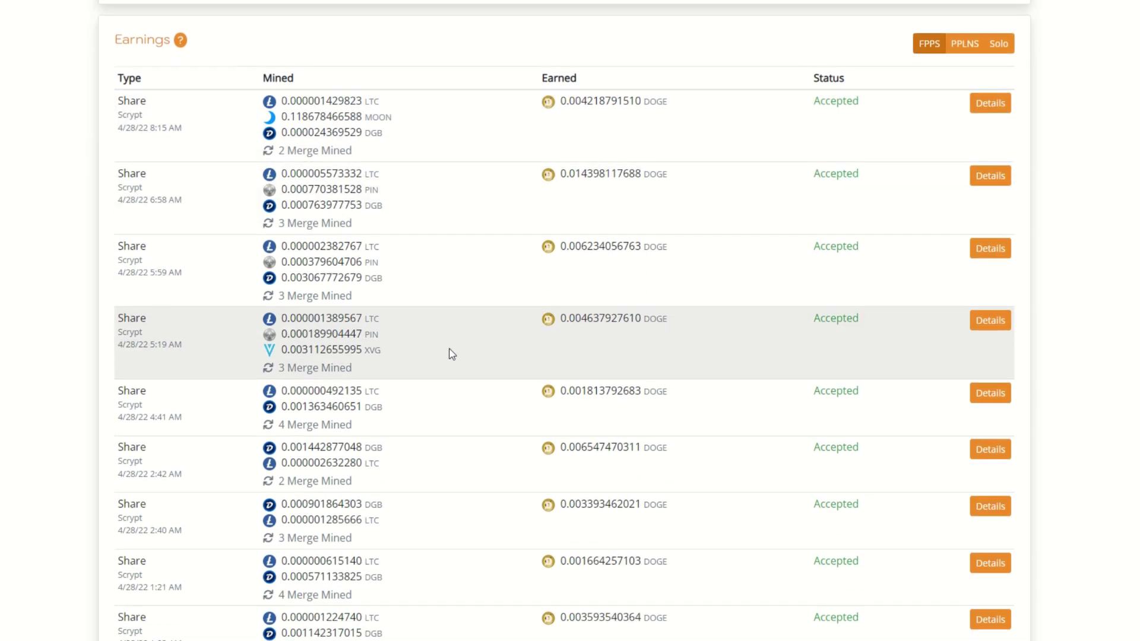
pyautogui.scroll(4, 451, 355)
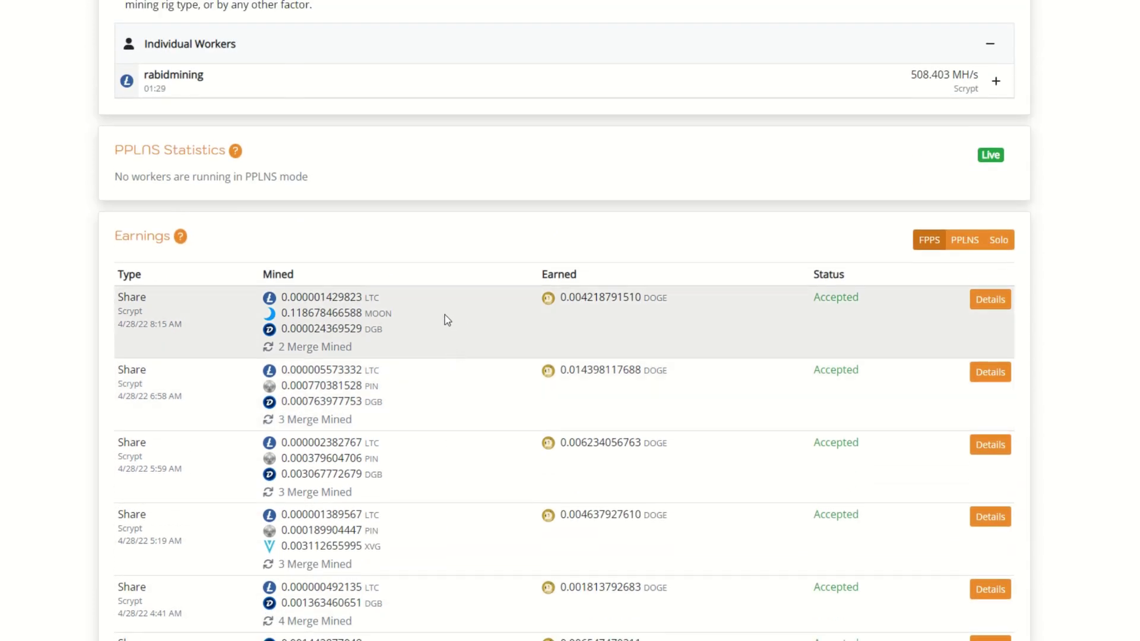
pyautogui.moveTo(271, 299)
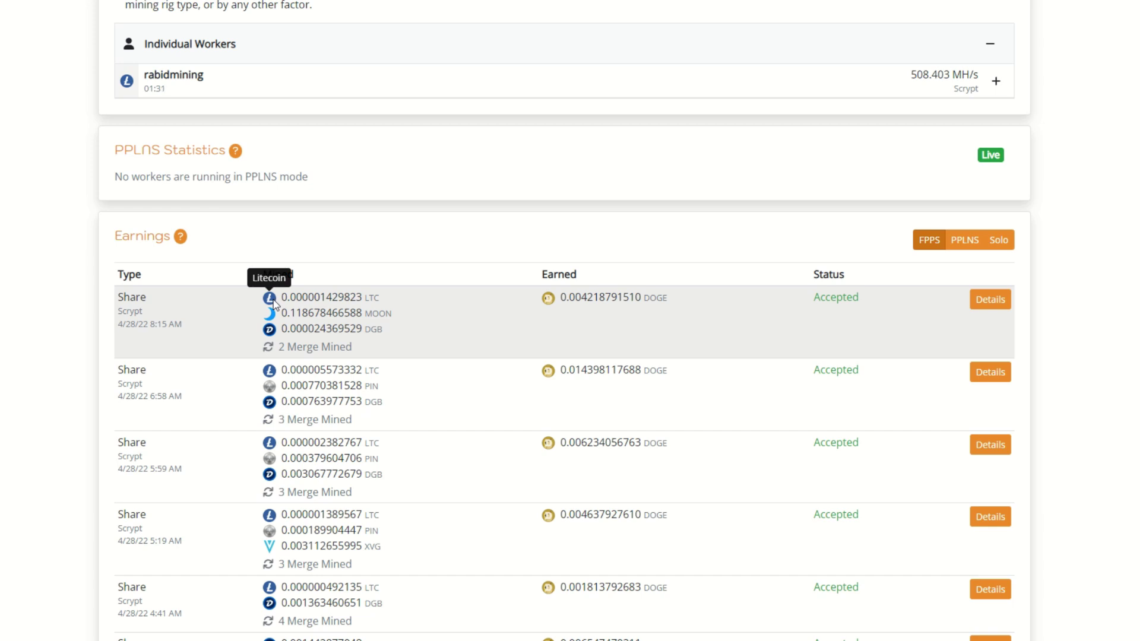